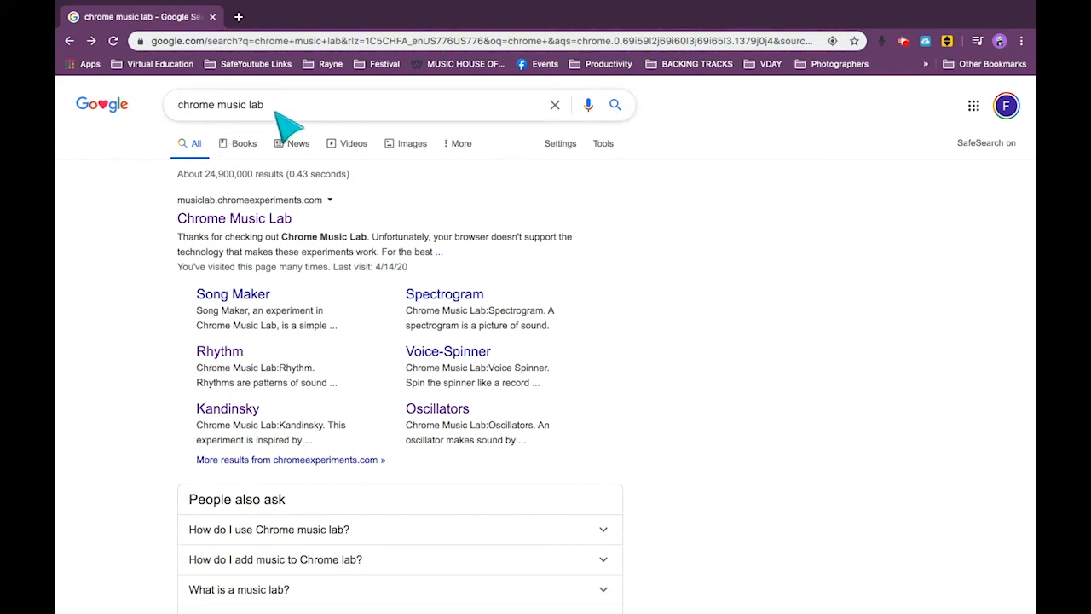
Open Chrome Music Lab from the search results and start the Song Maker experiment.
left_click(251, 219)
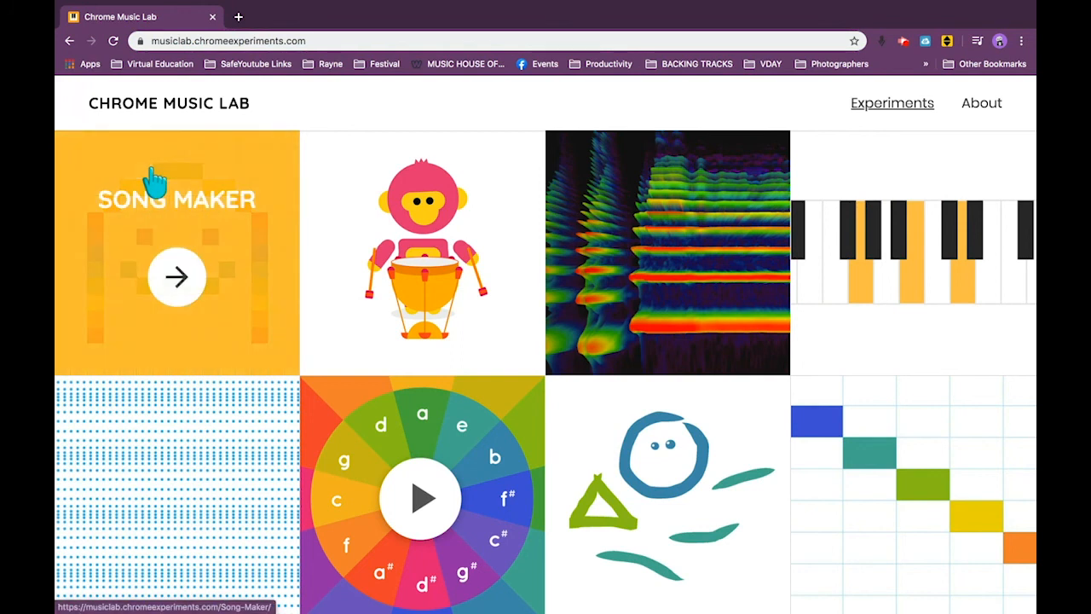
left_click(157, 198)
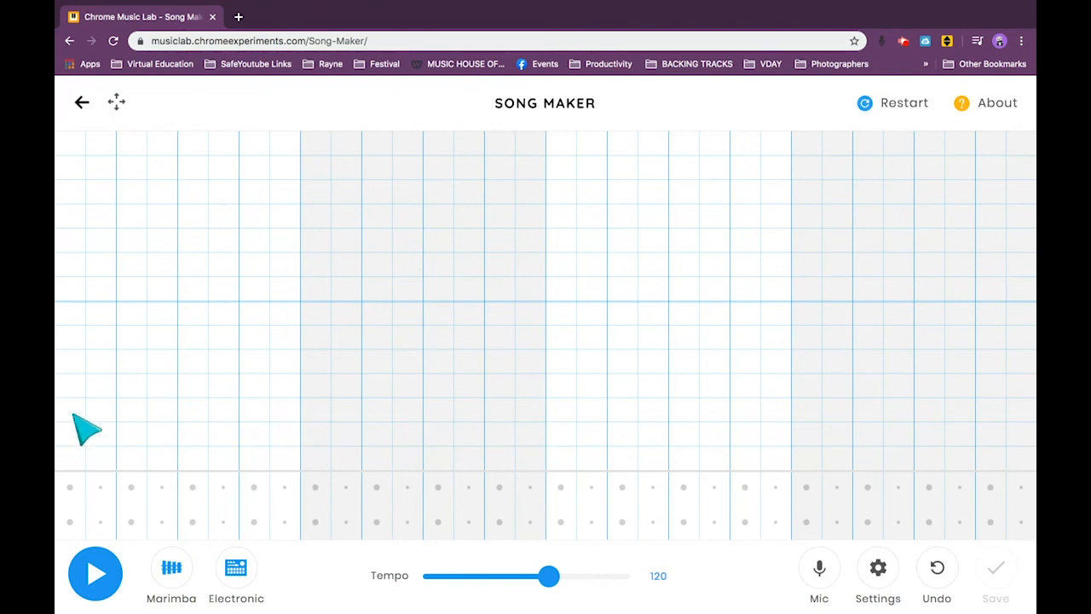
left_click(1027, 381)
left_click(1028, 380)
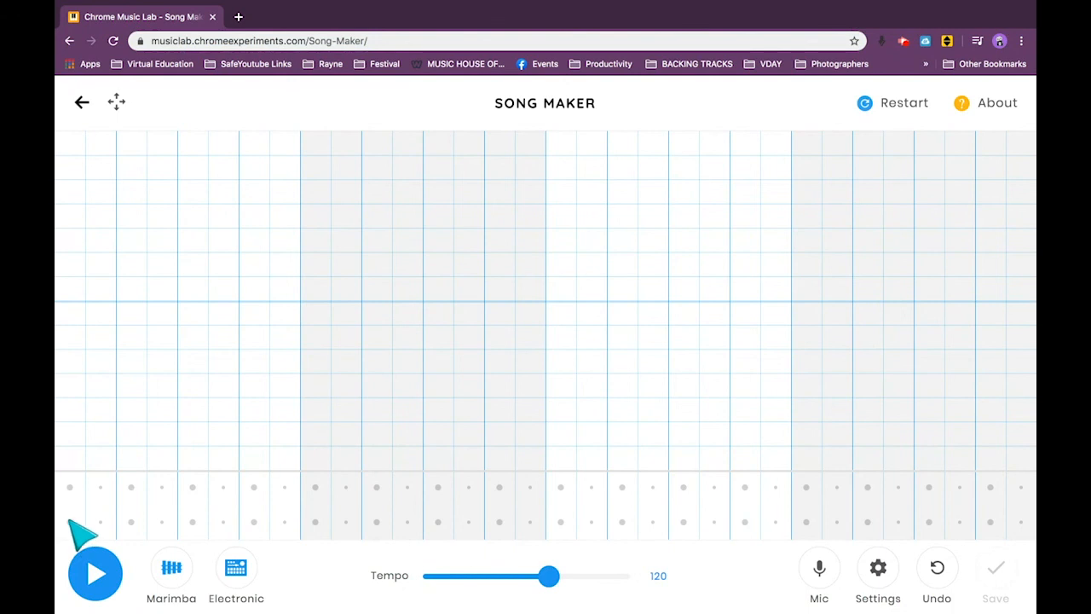
Place a circle hit in the lower percussion row on every main beat across all four bars.
left_click(132, 521)
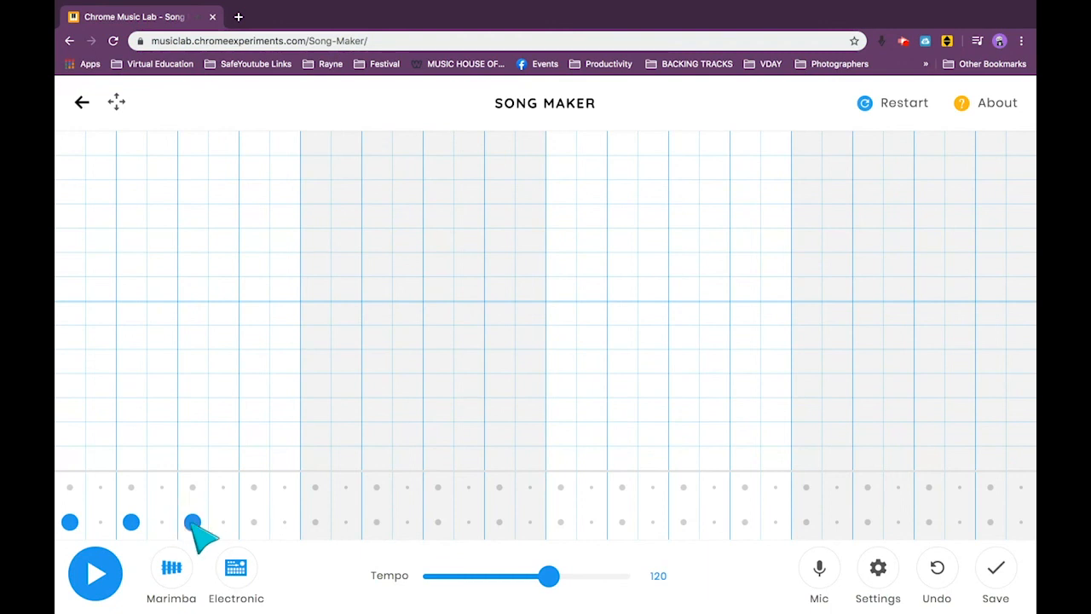
left_click(254, 521)
left_click(315, 521)
left_click(377, 521)
left_click(438, 521)
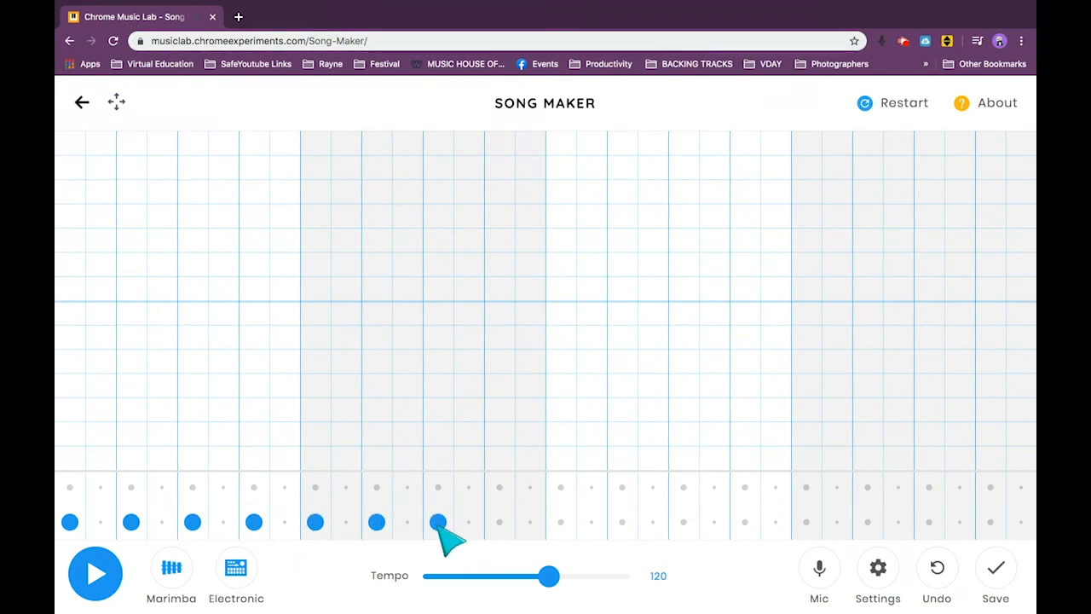
left_click(499, 522)
left_click(561, 522)
left_click(622, 522)
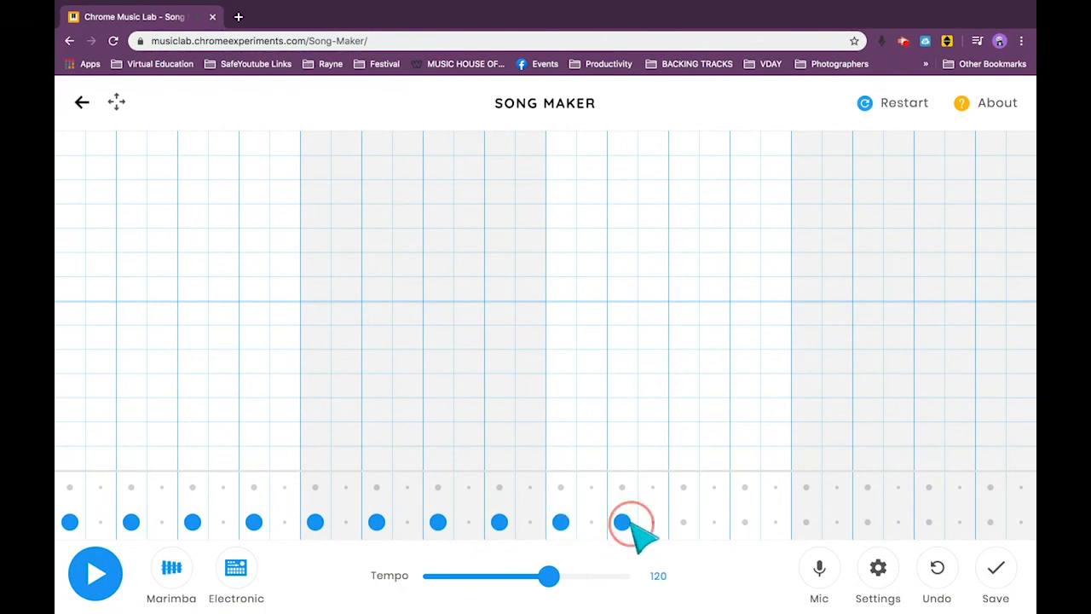
left_click(683, 521)
left_click(745, 522)
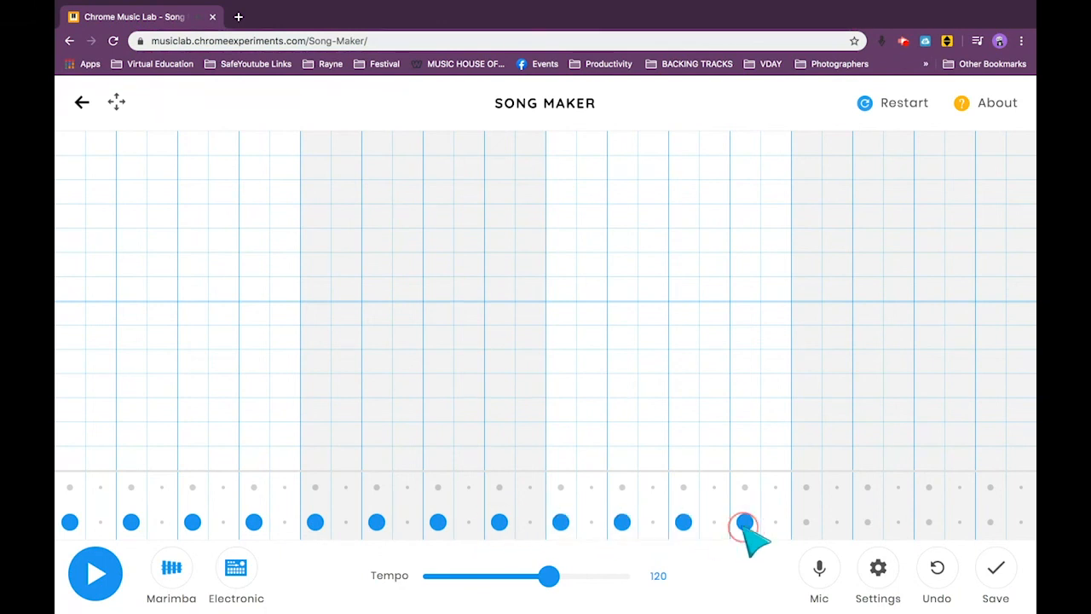
left_click(806, 521)
left_click(867, 522)
left_click(929, 521)
left_click(990, 522)
Play the steady percussion beat twice, stopping it after each listen.
left_click(67, 570)
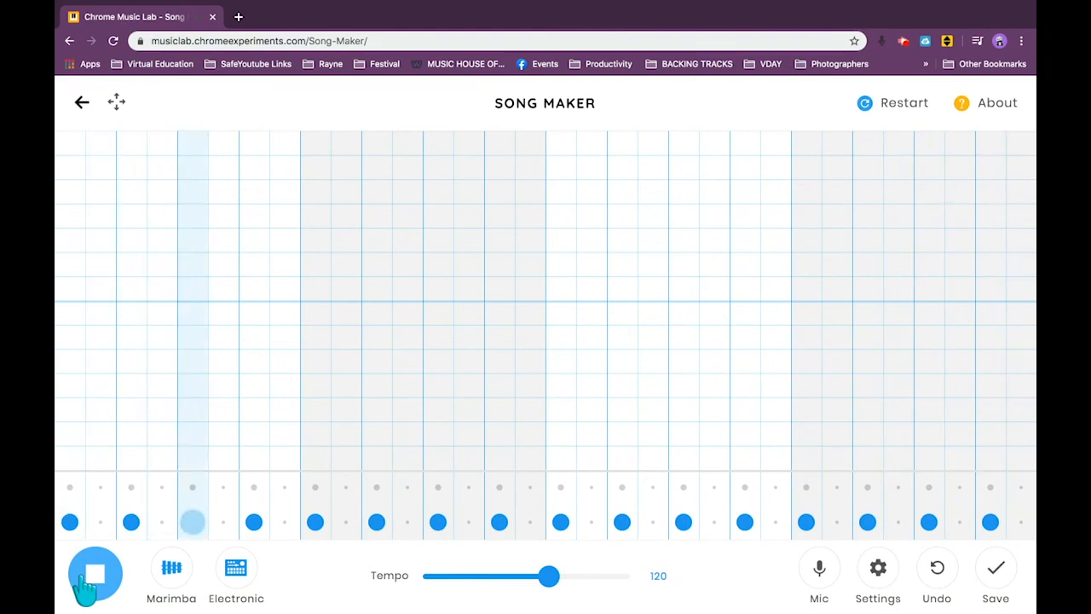
left_click(85, 577)
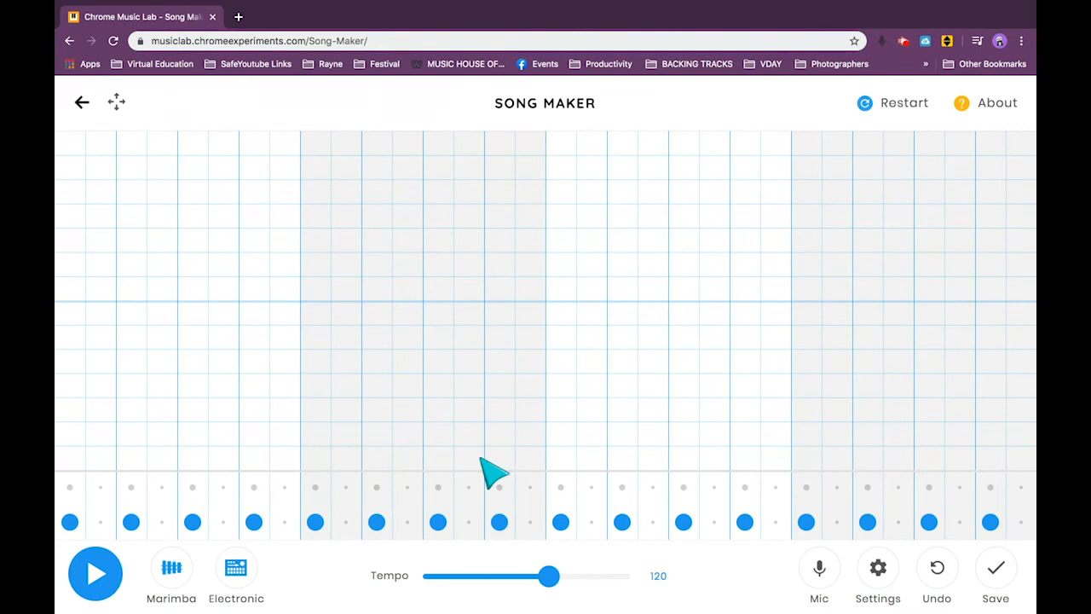
left_click(111, 569)
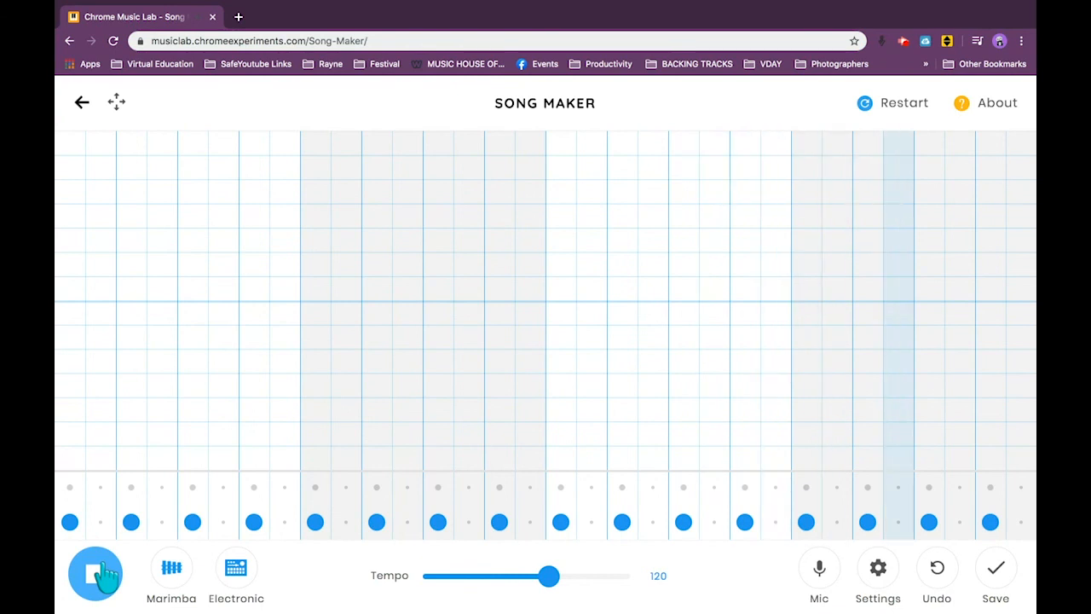
left_click(97, 579)
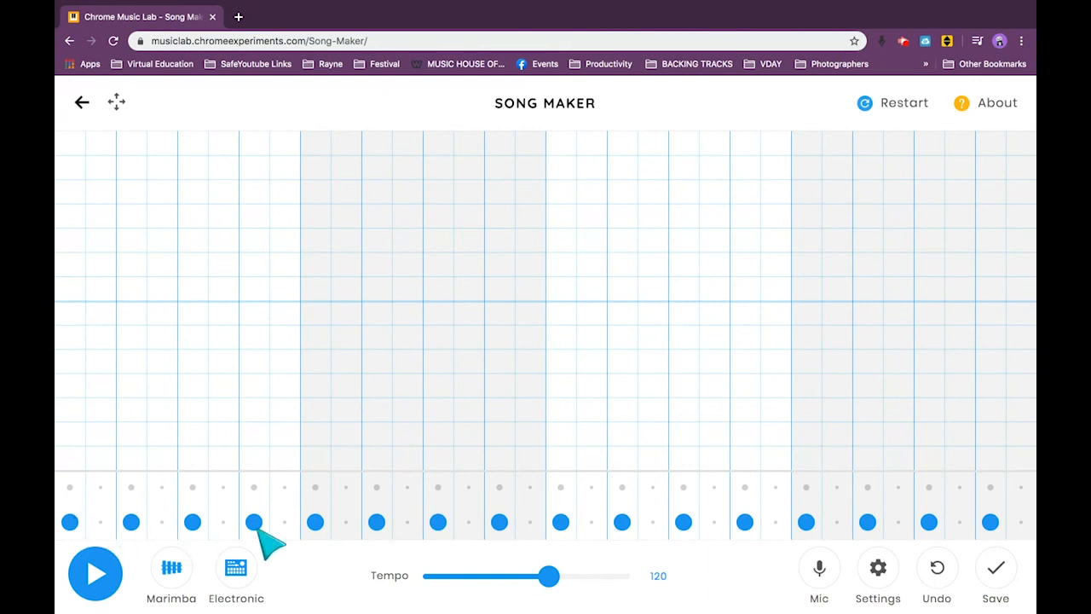
Add lower-row off-beat hits after the first and second beats of bar two, and play the rhythm.
left_click(346, 521)
left_click(408, 521)
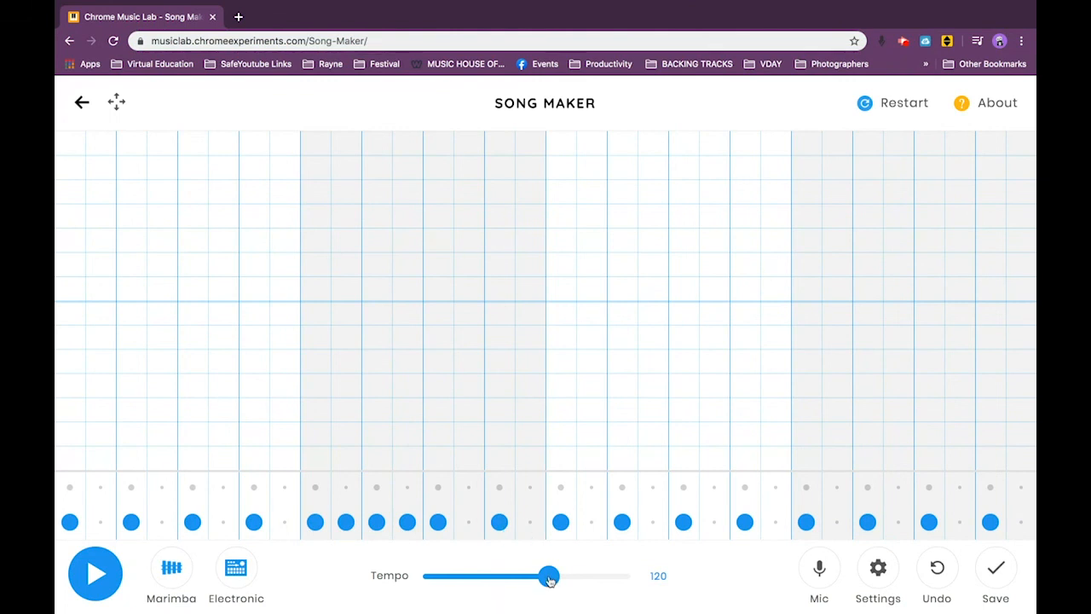
left_click(92, 574)
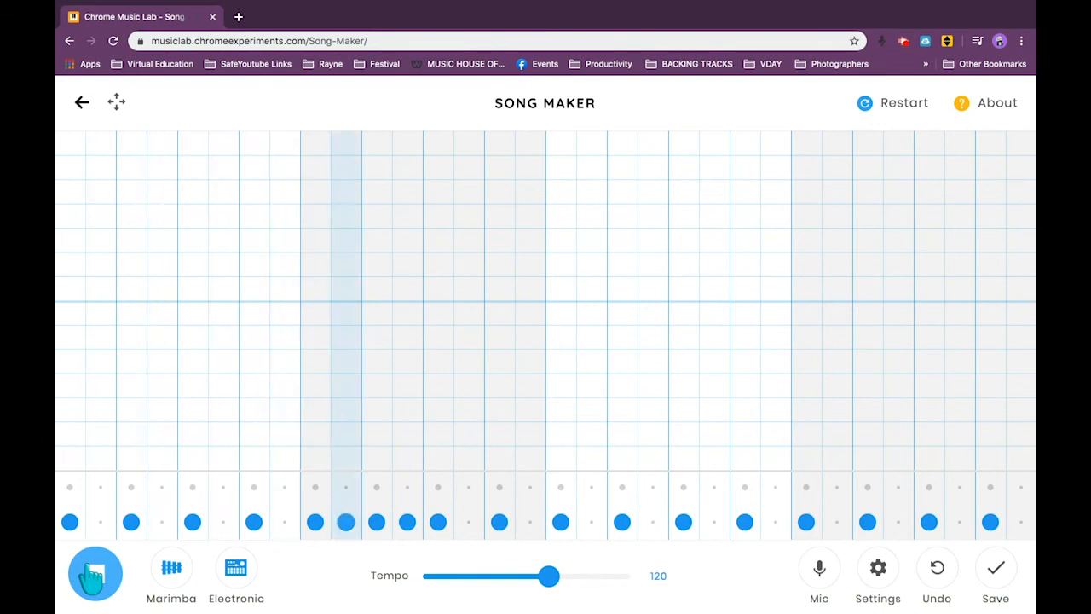
left_click(92, 575)
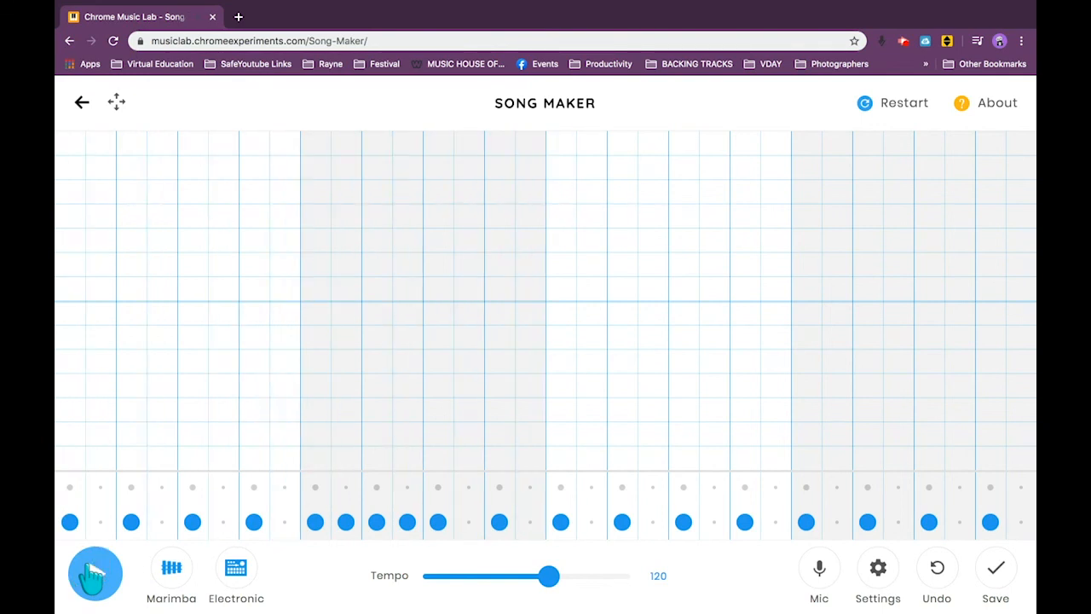
Set the tempo to 100 and play the rhythm at that speed.
left_click_drag(548, 576, 530, 590)
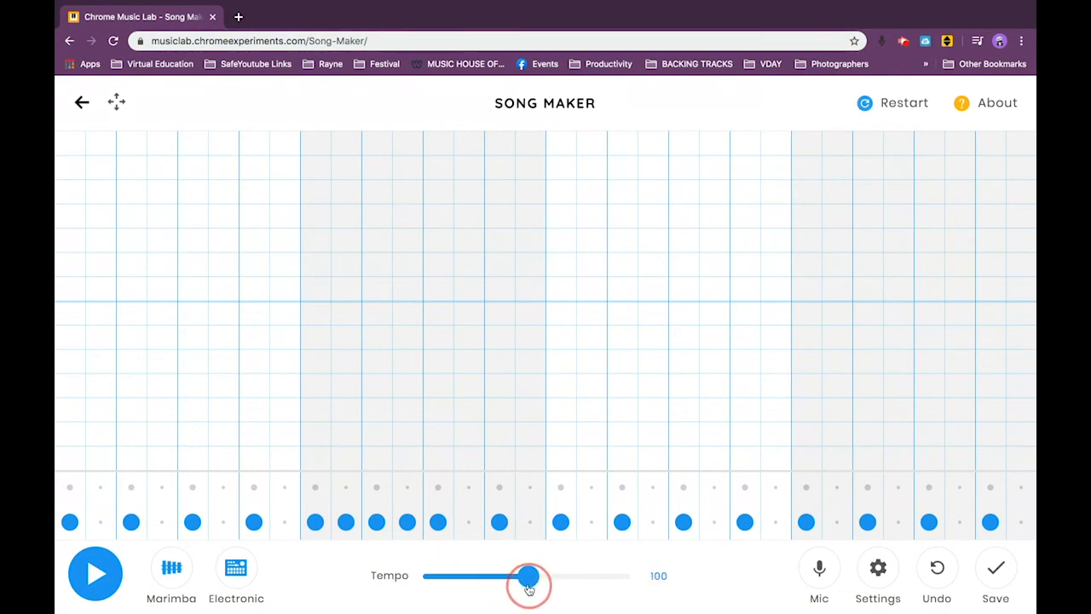
left_click(109, 576)
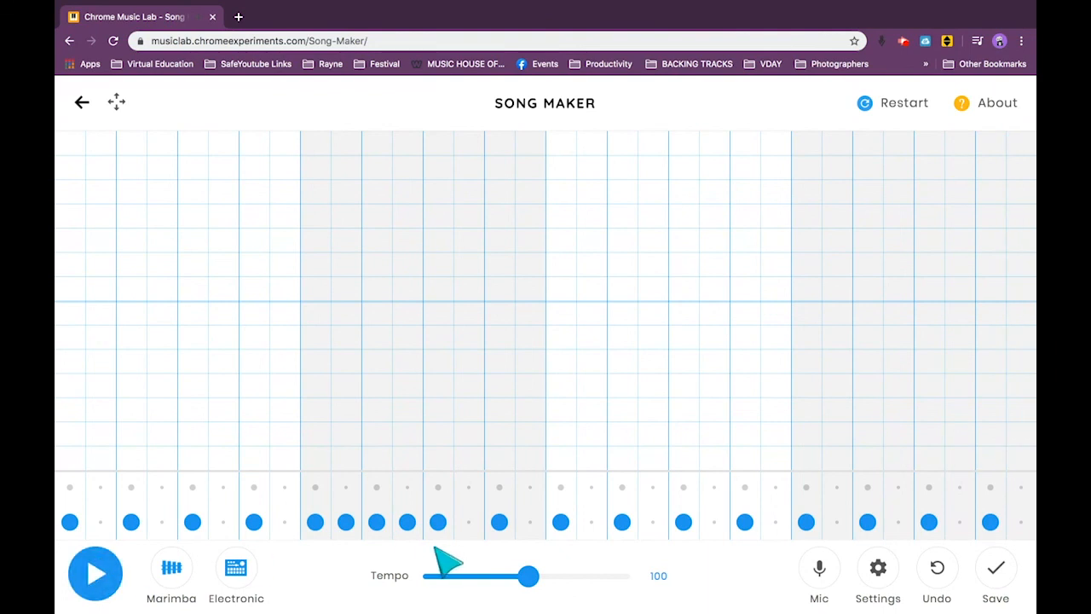
Add one lower-row off-beat hit in bars one, three and four, remove bar two's second beat and preceding off-beat, and play the rhythm.
left_click(714, 522)
left_click(162, 522)
left_click(960, 521)
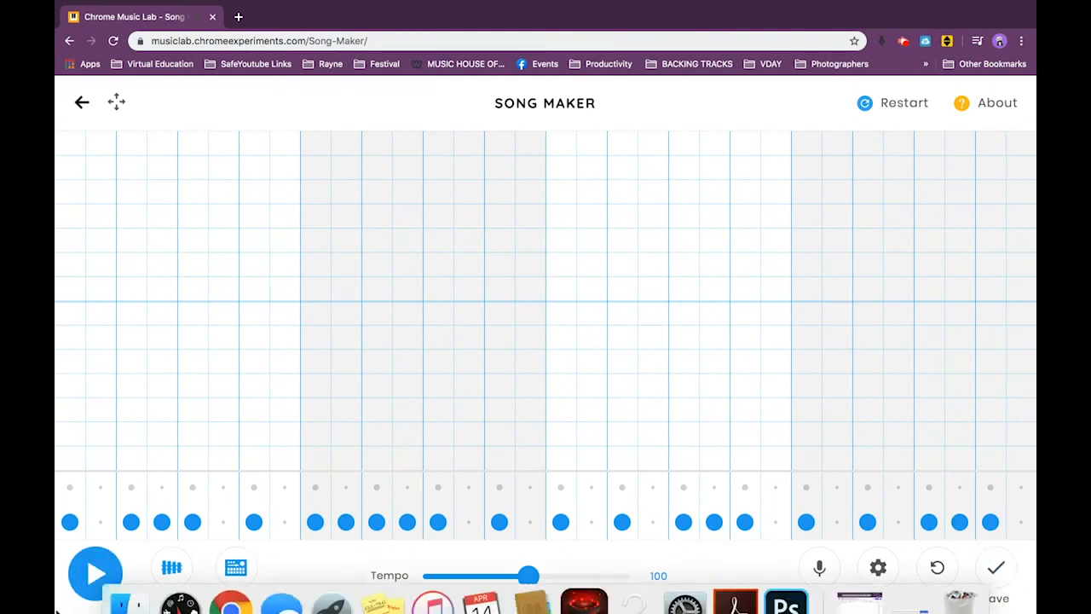
left_click(370, 521)
left_click(346, 522)
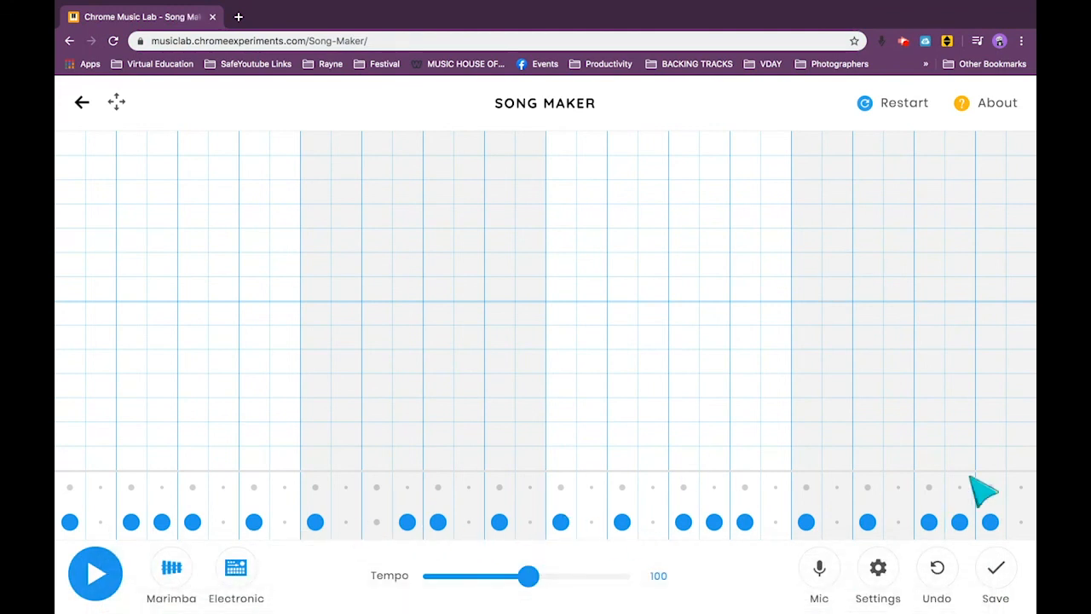
left_click(92, 585)
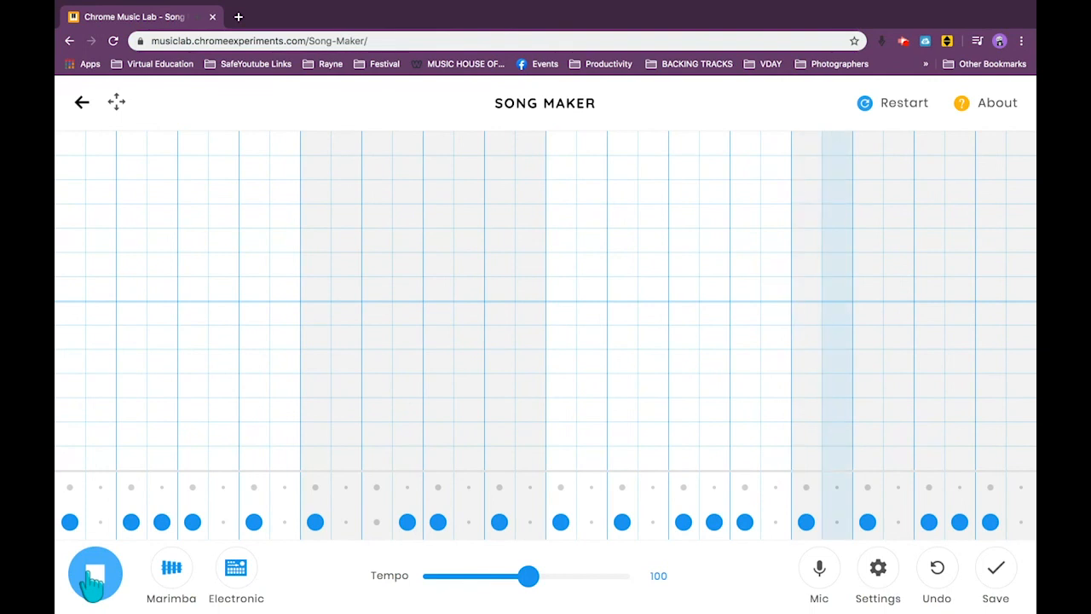
left_click(91, 573)
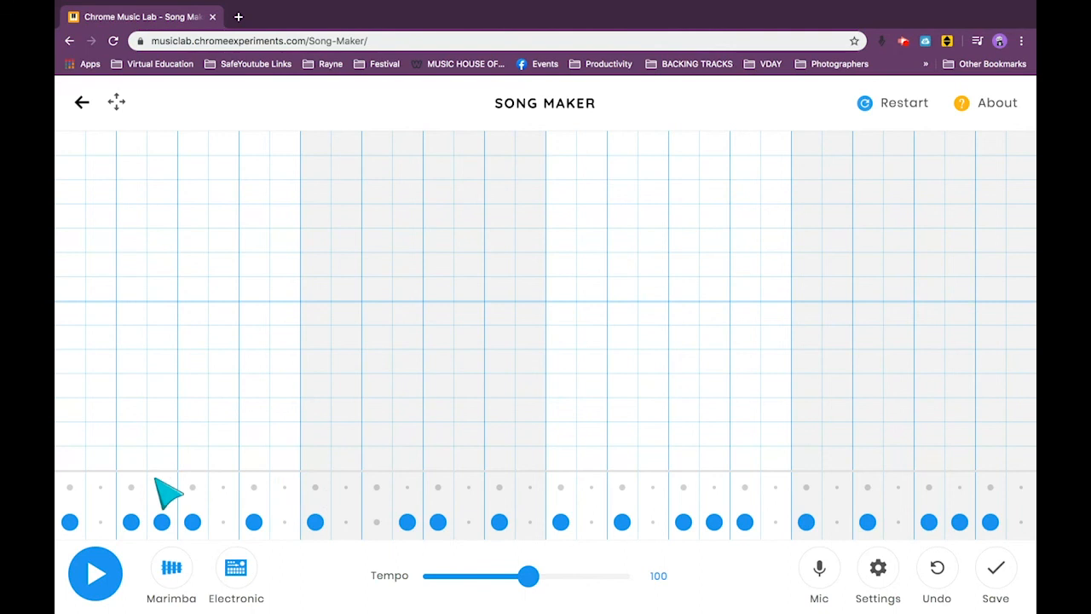
Add six scattered triangle hits in the upper percussion row across the four bars and play the combined rhythm.
left_click(101, 487)
left_click(193, 487)
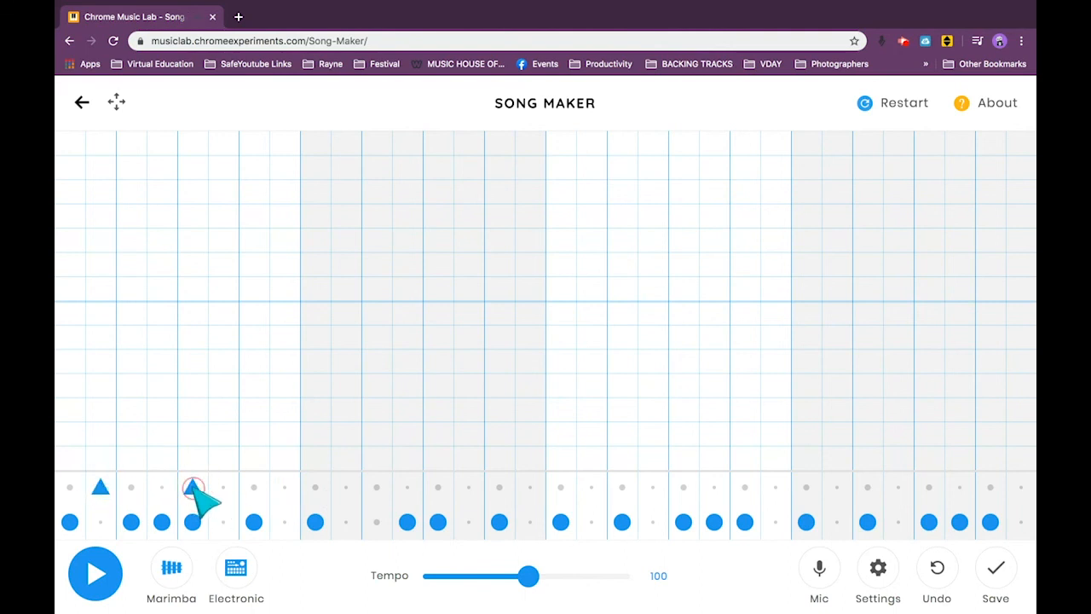
left_click(315, 487)
left_click(561, 487)
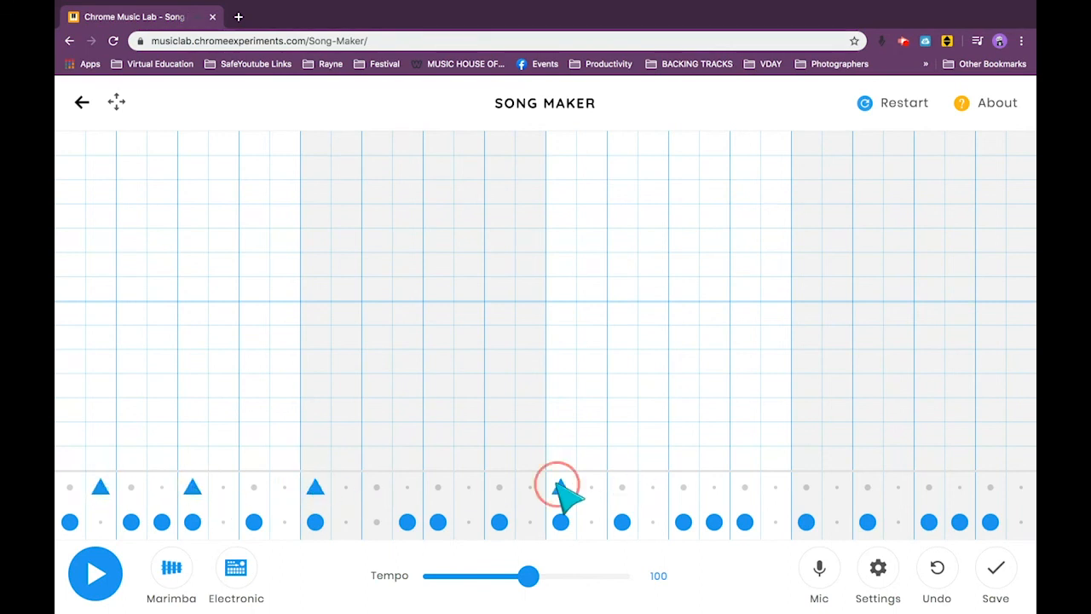
left_click(745, 486)
left_click(868, 486)
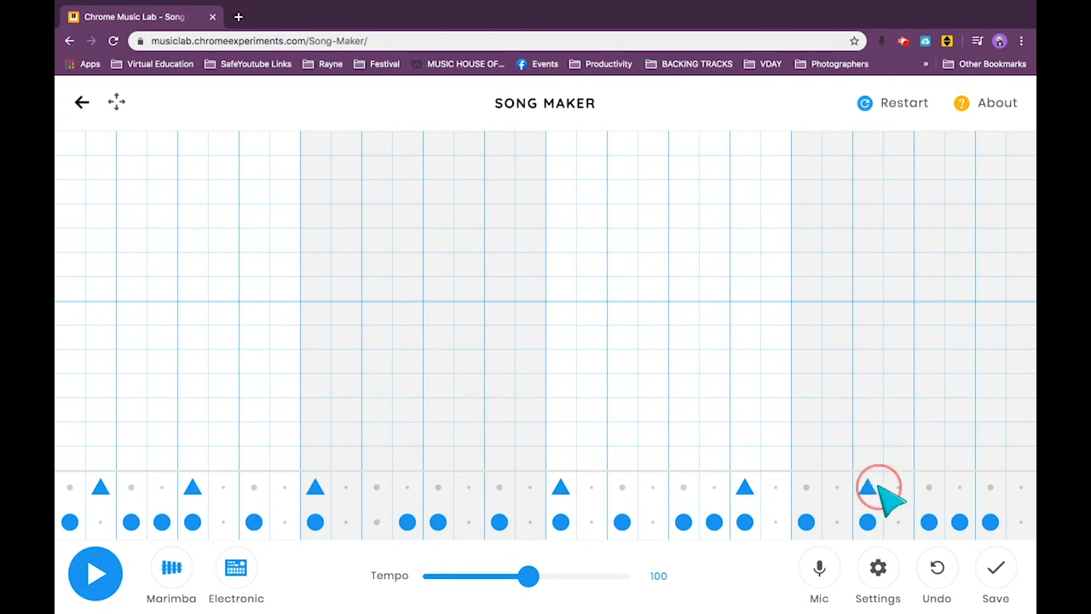
left_click(107, 584)
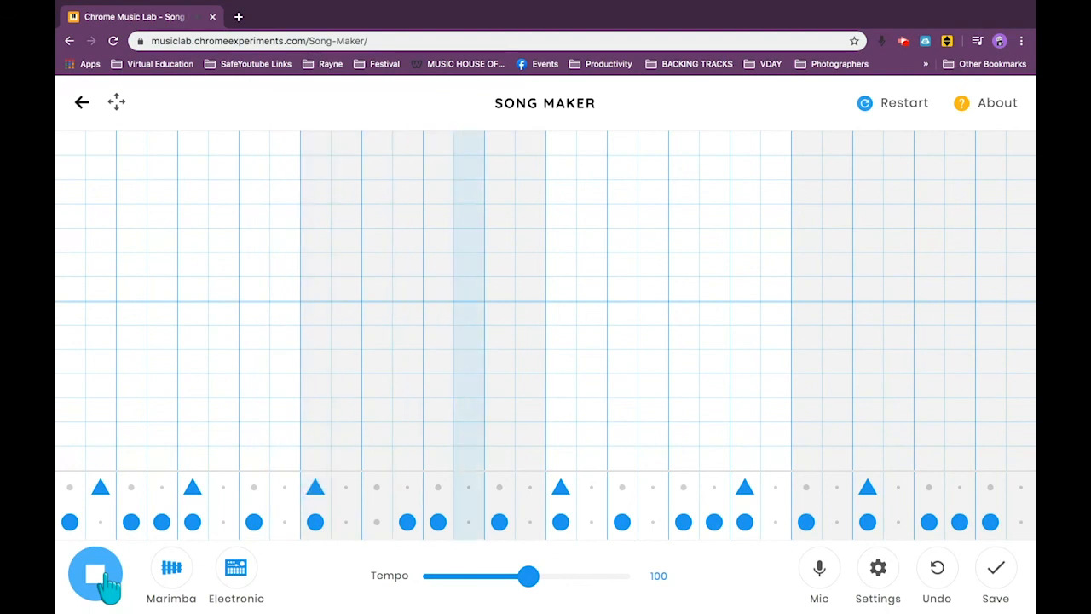
left_click(104, 586)
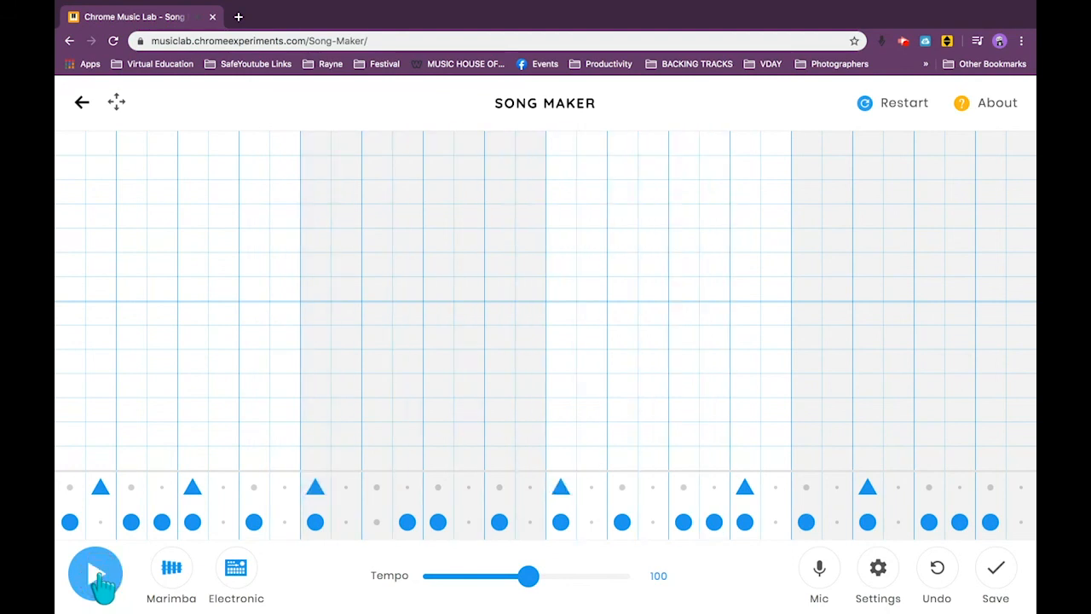
Restart with an empty song and place a lower-row circle hit on each of the 16 main beats.
left_click(866, 106)
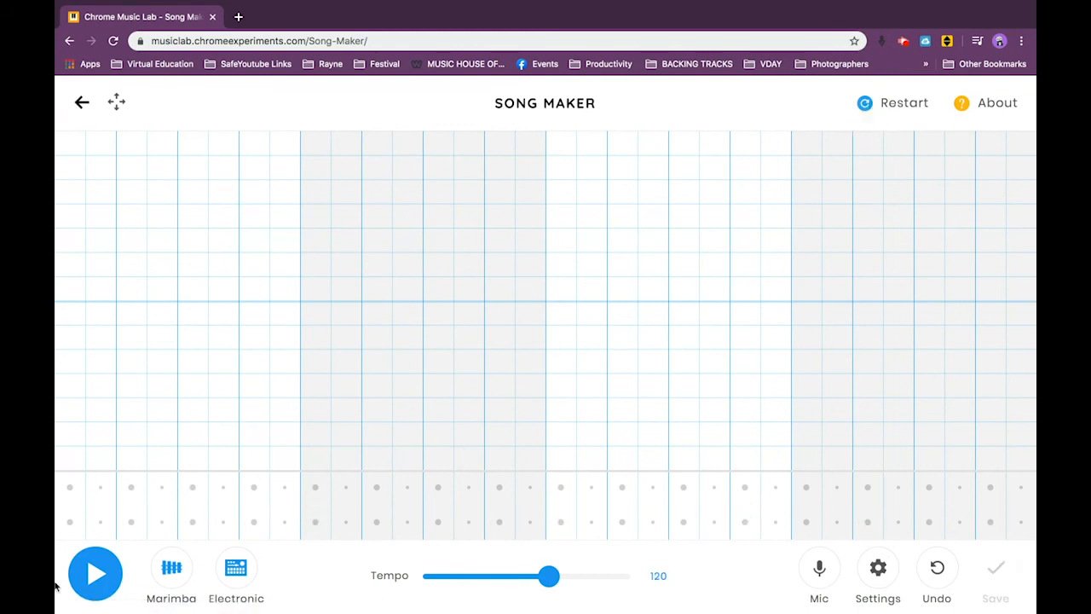
left_click(70, 522)
left_click(131, 522)
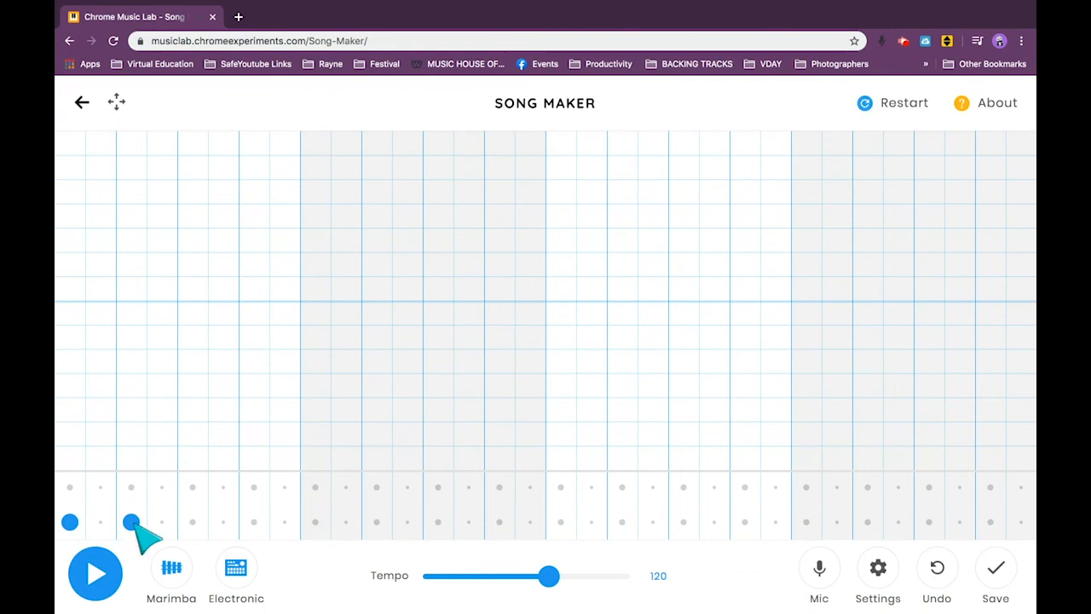
left_click(192, 522)
left_click(254, 521)
left_click(315, 521)
left_click(377, 521)
left_click(438, 521)
left_click(499, 521)
left_click(561, 522)
left_click(622, 521)
left_click(684, 521)
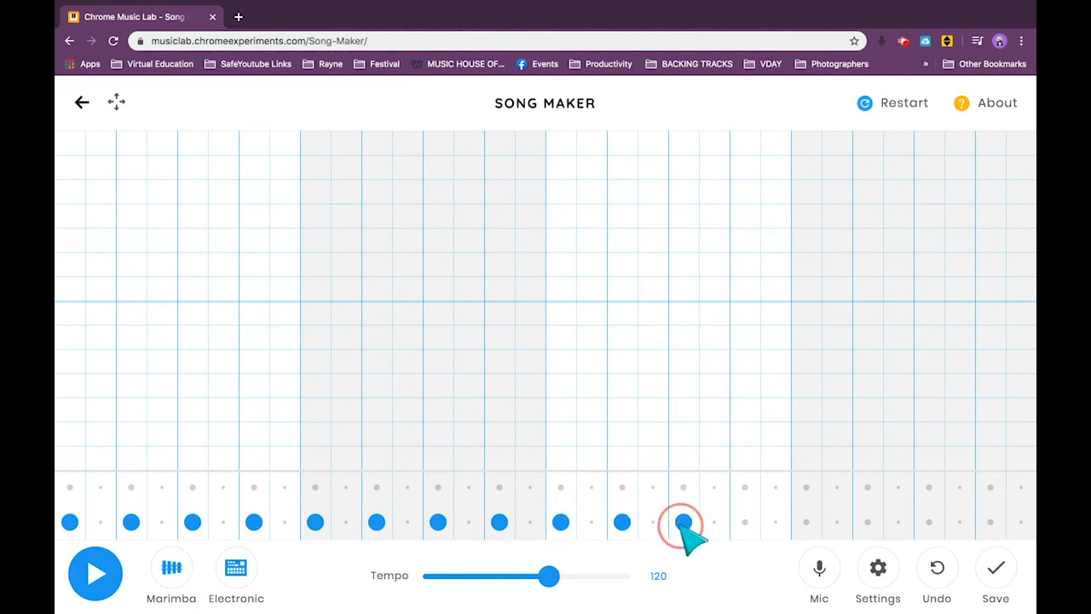
left_click(744, 522)
left_click(807, 521)
left_click(867, 521)
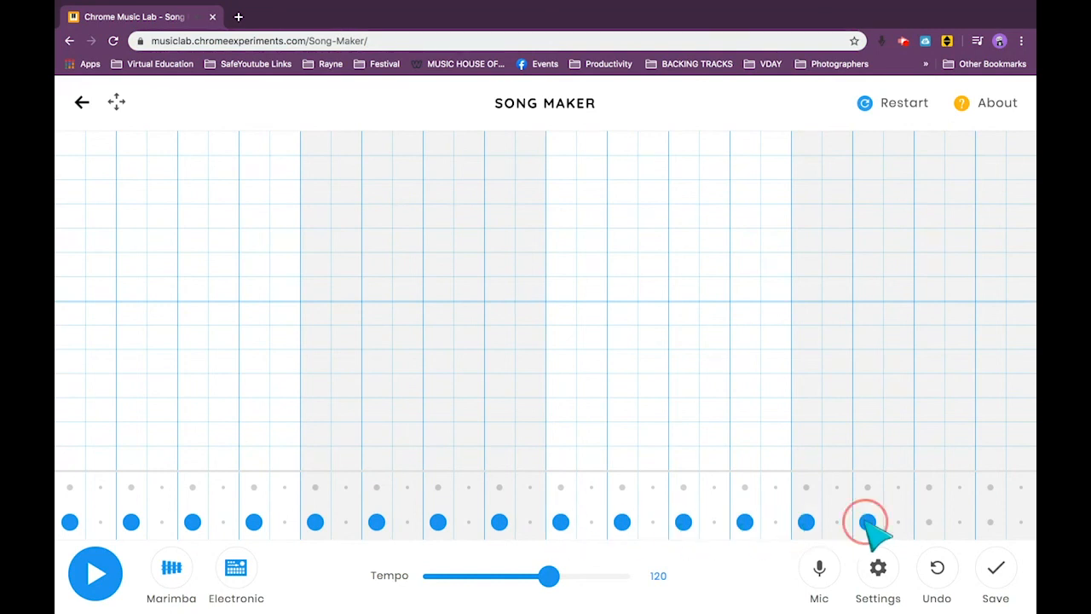
left_click(929, 521)
left_click(990, 521)
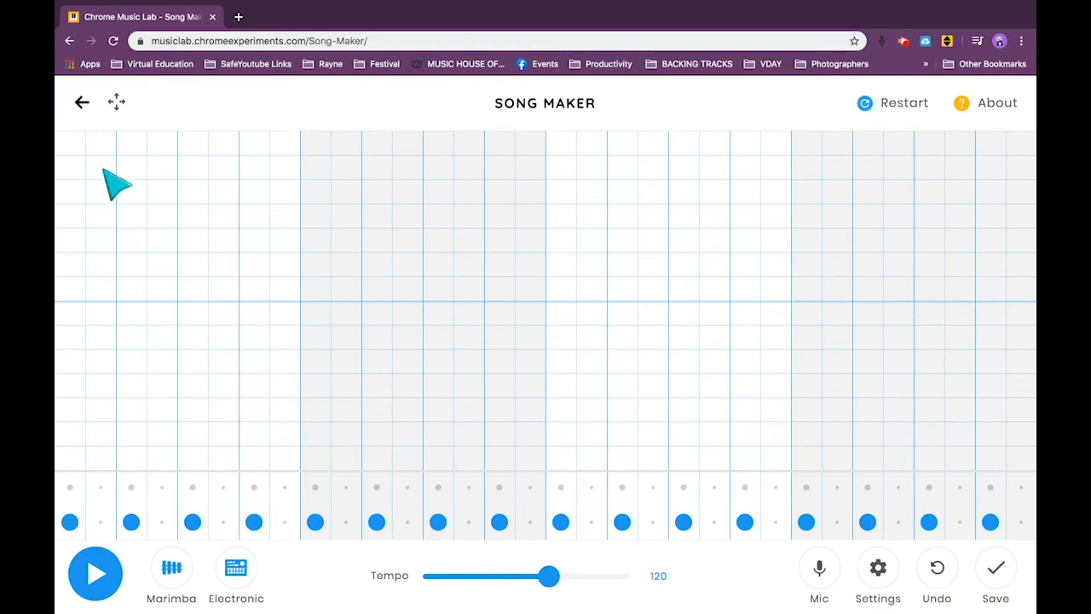
Place eight notes rising one row per beat across bars one and two, starting from the lowest red row, and play the melody.
left_click(67, 460)
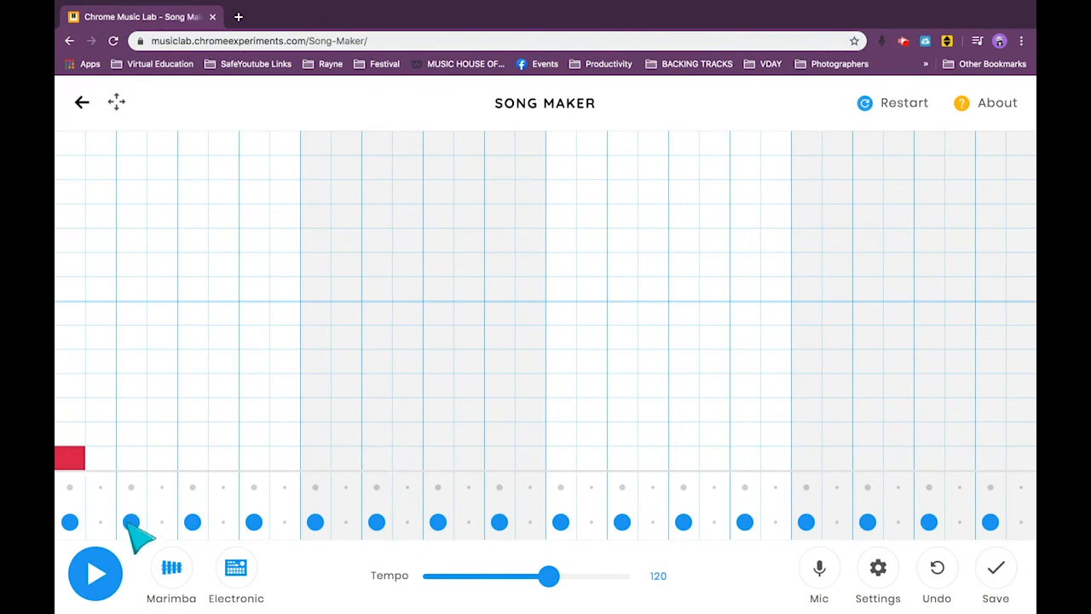
left_click(132, 435)
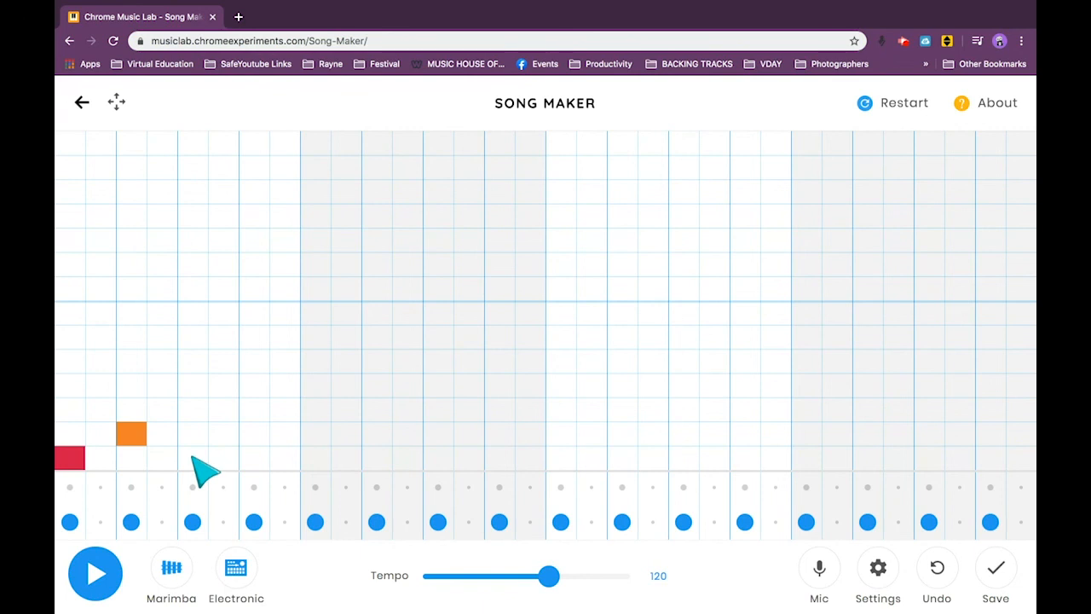
left_click(194, 407)
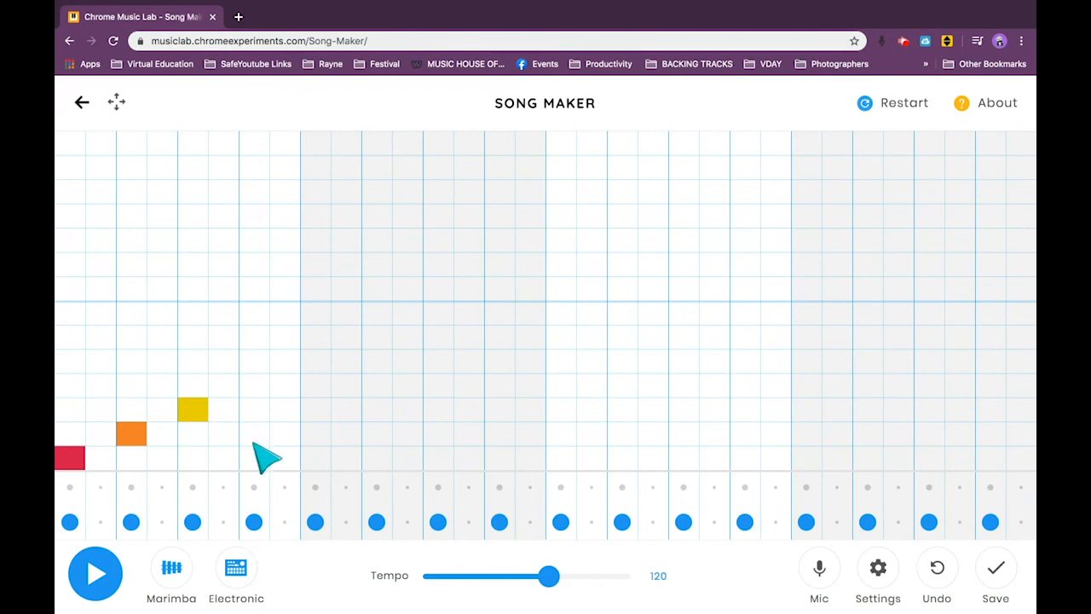
left_click(258, 385)
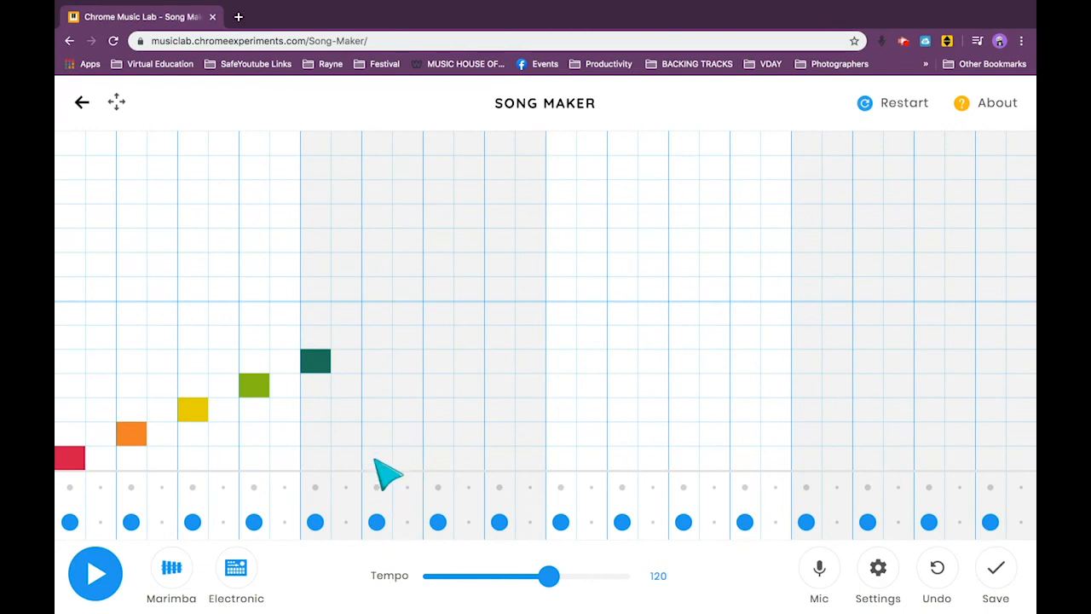
left_click(374, 336)
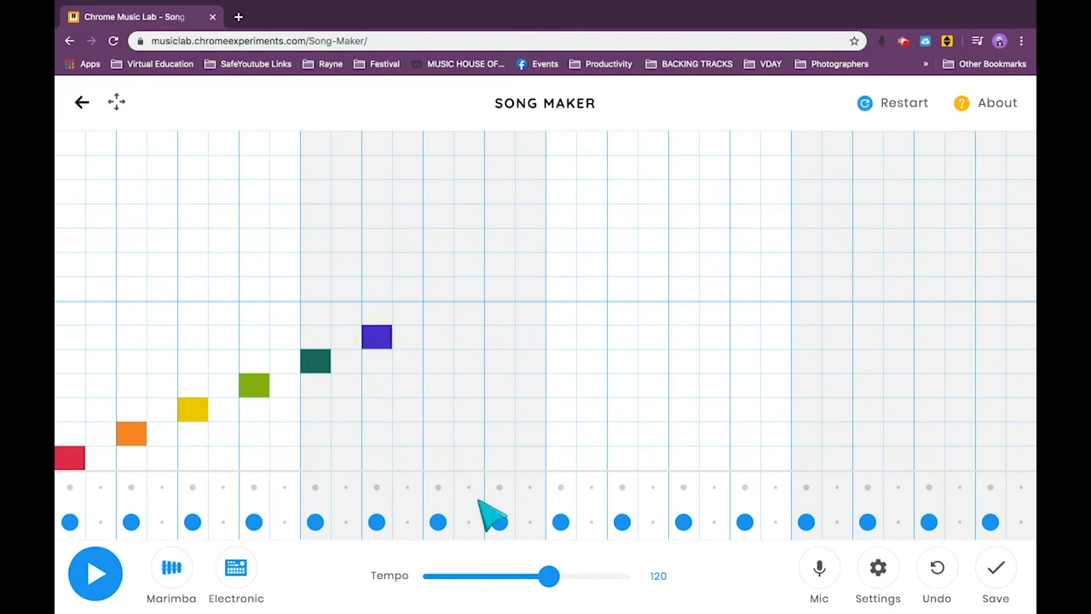
left_click(436, 315)
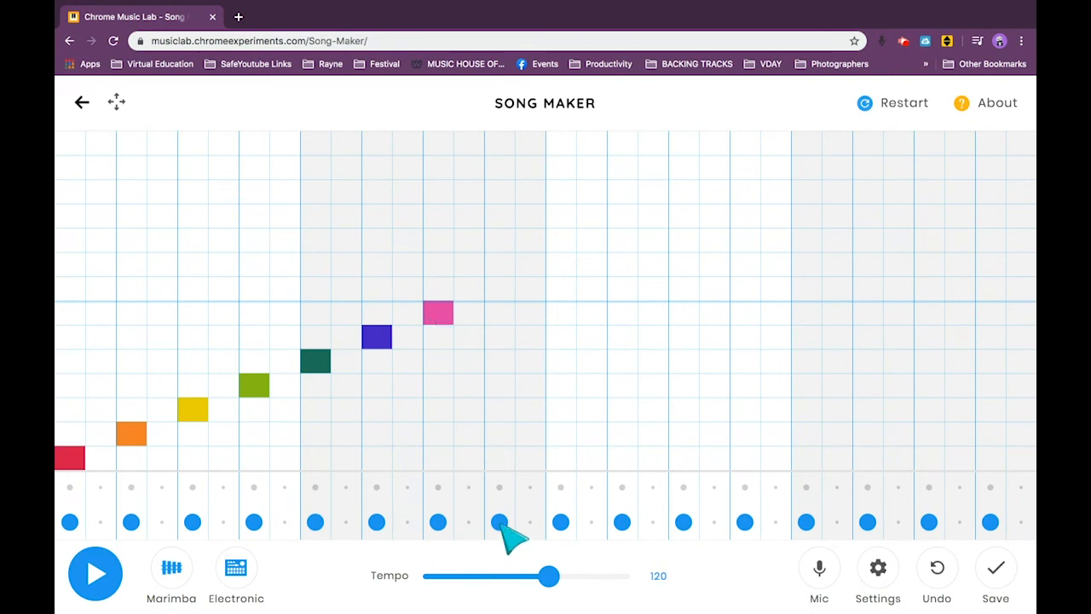
left_click(501, 290)
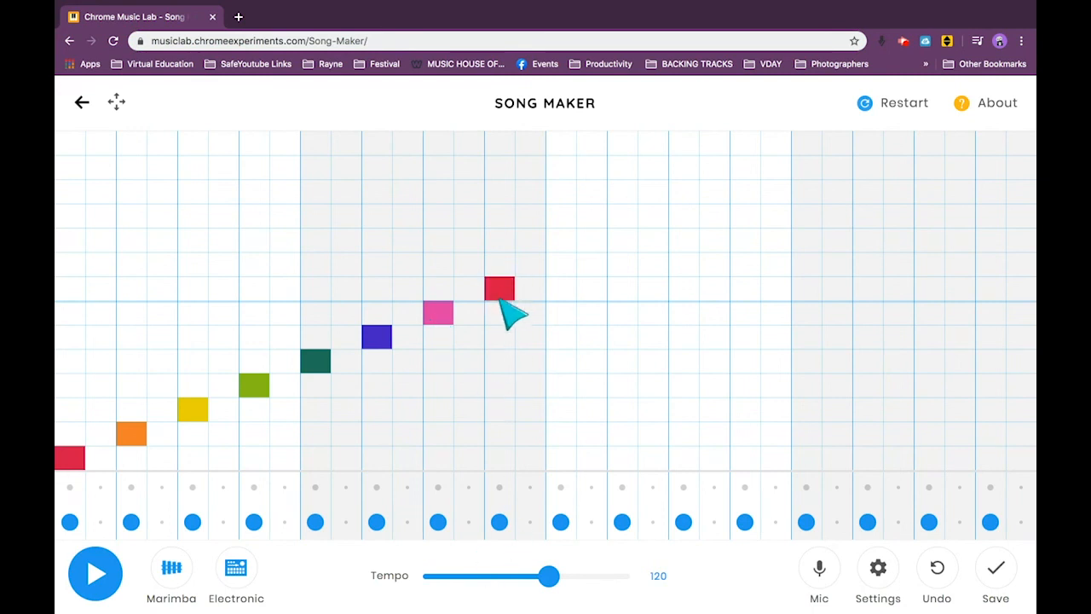
left_click(104, 569)
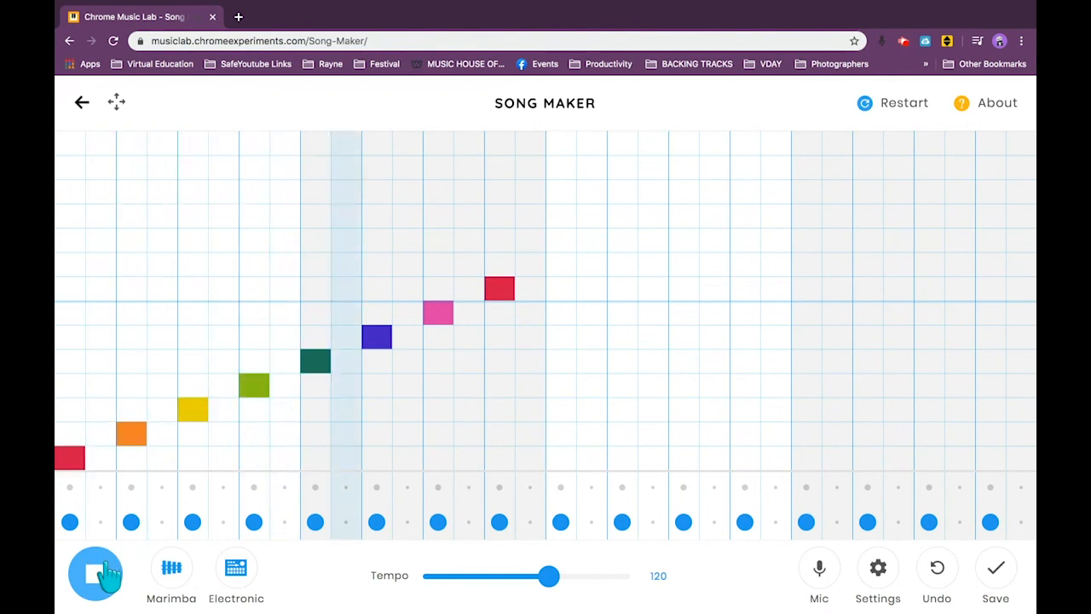
left_click(106, 577)
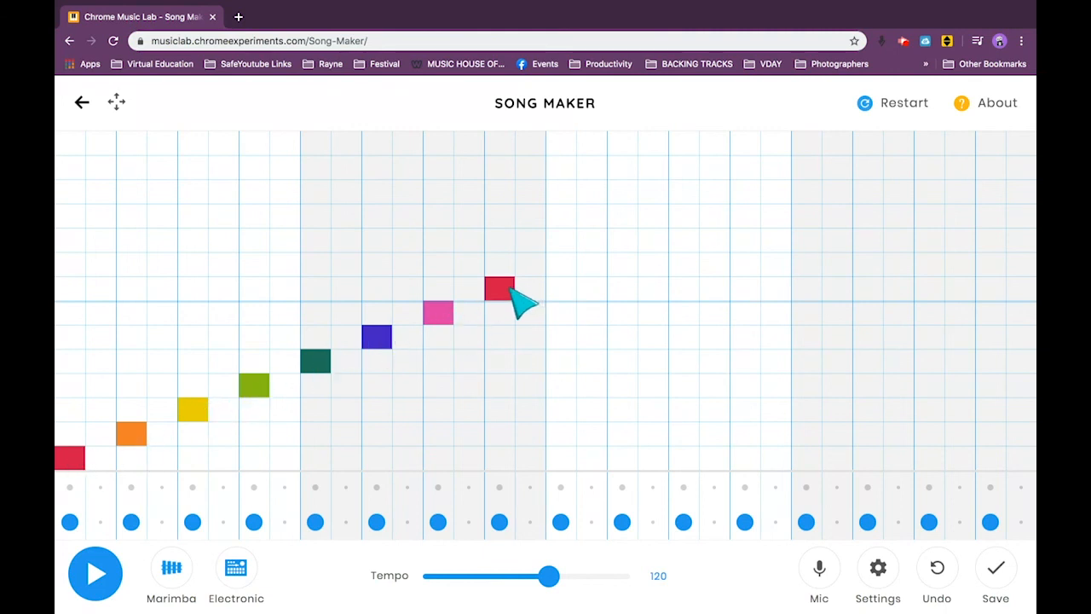
Place eight notes descending one row per beat across bars three and four, from the upper red to the lowest row, and play the scale.
left_click(561, 292)
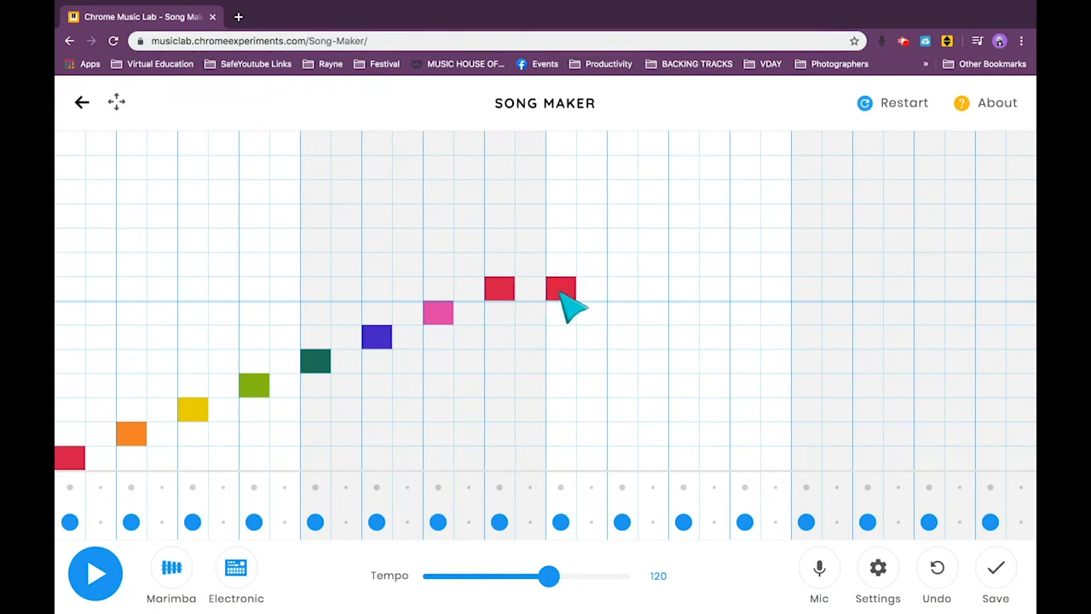
left_click(622, 317)
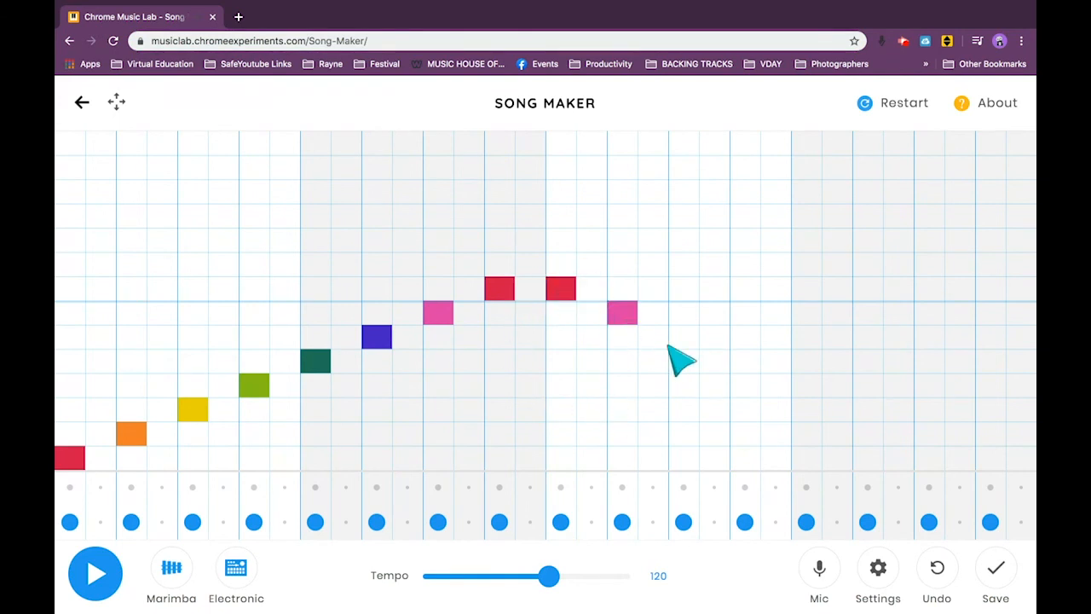
left_click(682, 343)
left_click(741, 365)
left_click(805, 390)
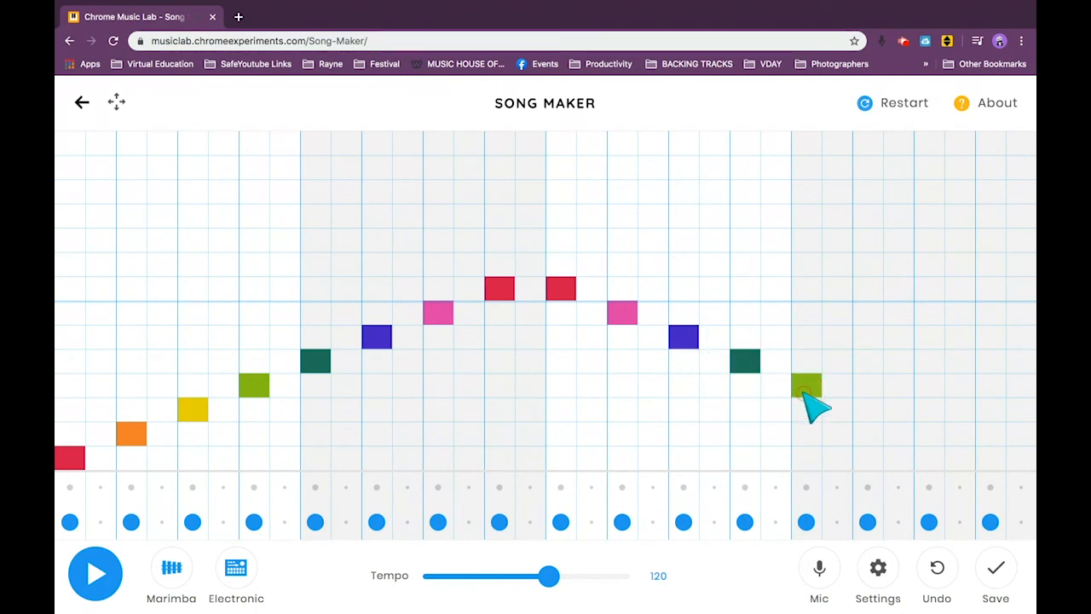
left_click(871, 415)
left_click(929, 438)
left_click(991, 461)
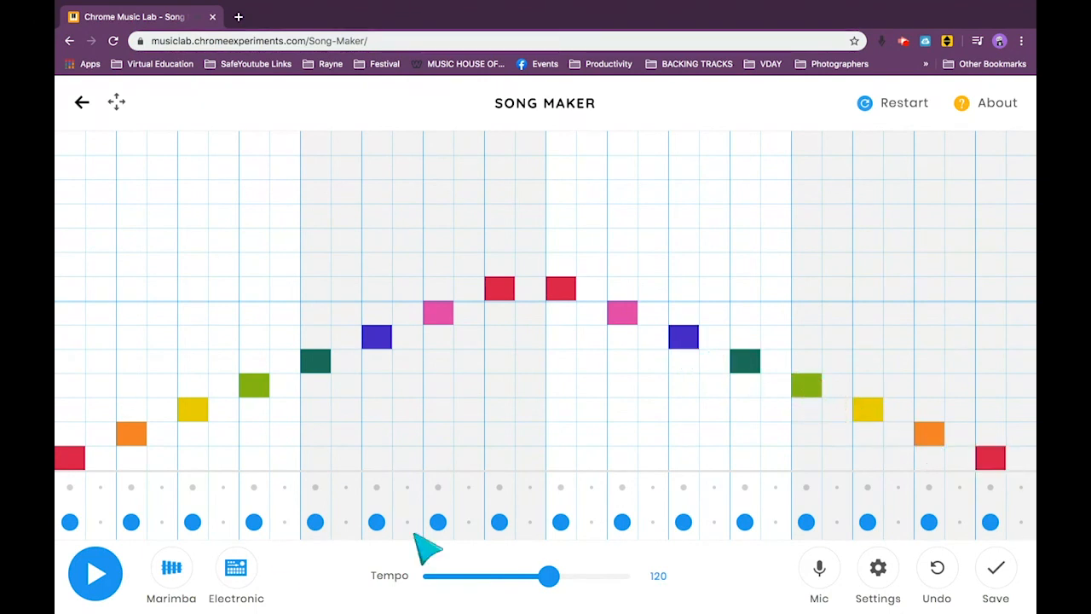
left_click(97, 575)
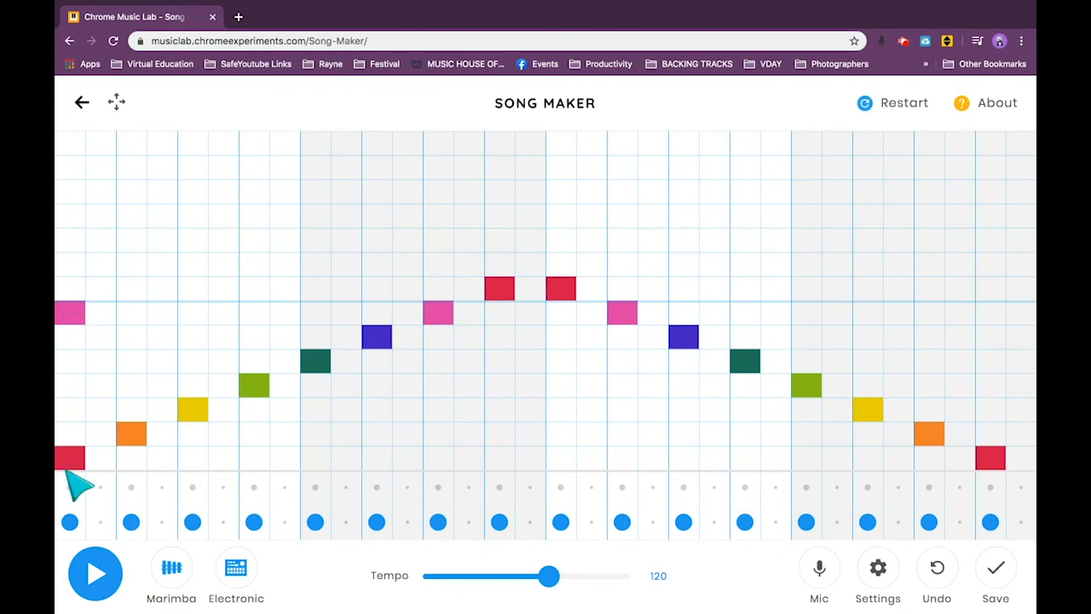
Replace the rising scale in bars one and two with a descending pink, blue and dark green motif on each bar's first three beats.
left_click(260, 384)
left_click(317, 365)
left_click(431, 314)
left_click(501, 285)
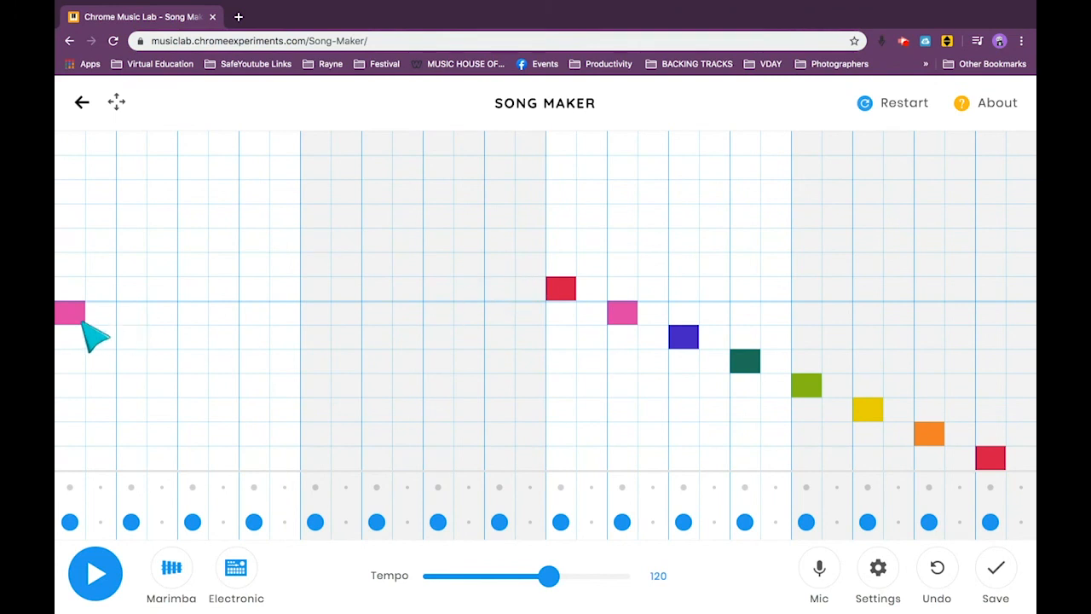
left_click(193, 365)
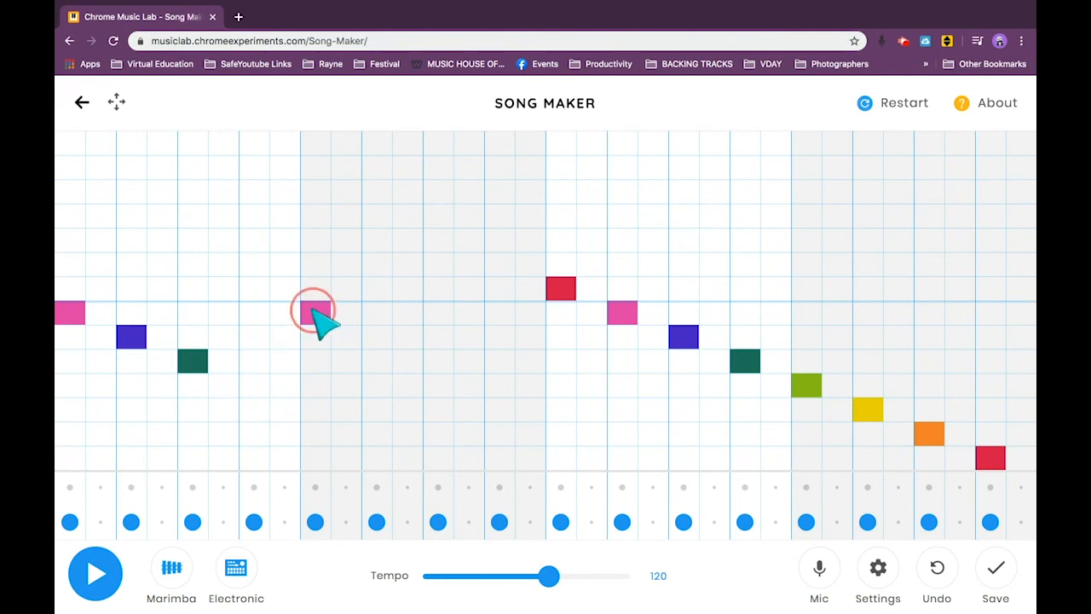
left_click(377, 339)
left_click(439, 362)
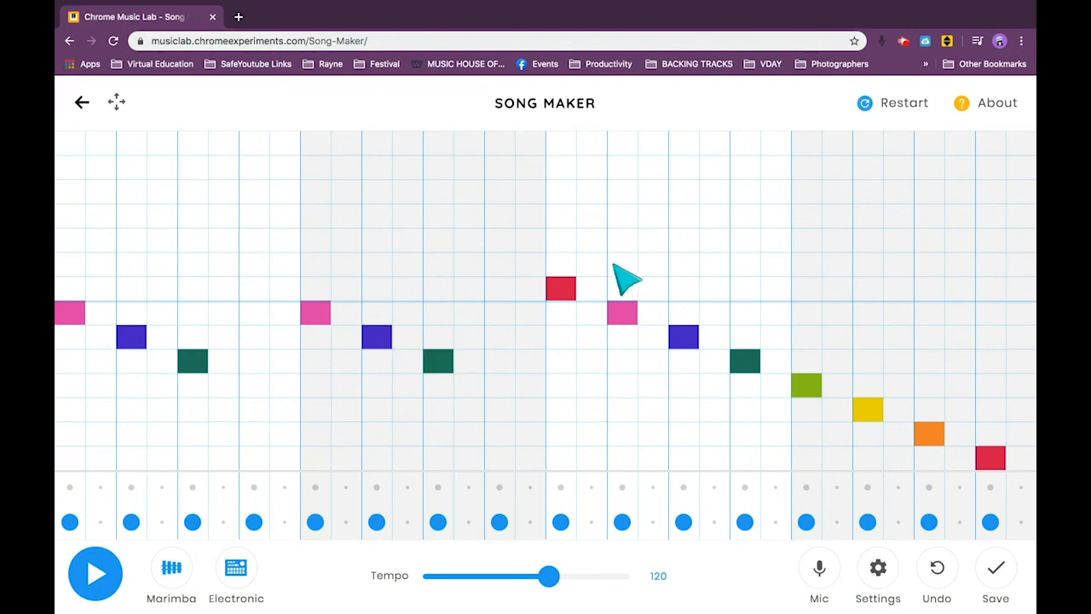
Remove all eight notes of the descending scale from bars three and four.
left_click(624, 313)
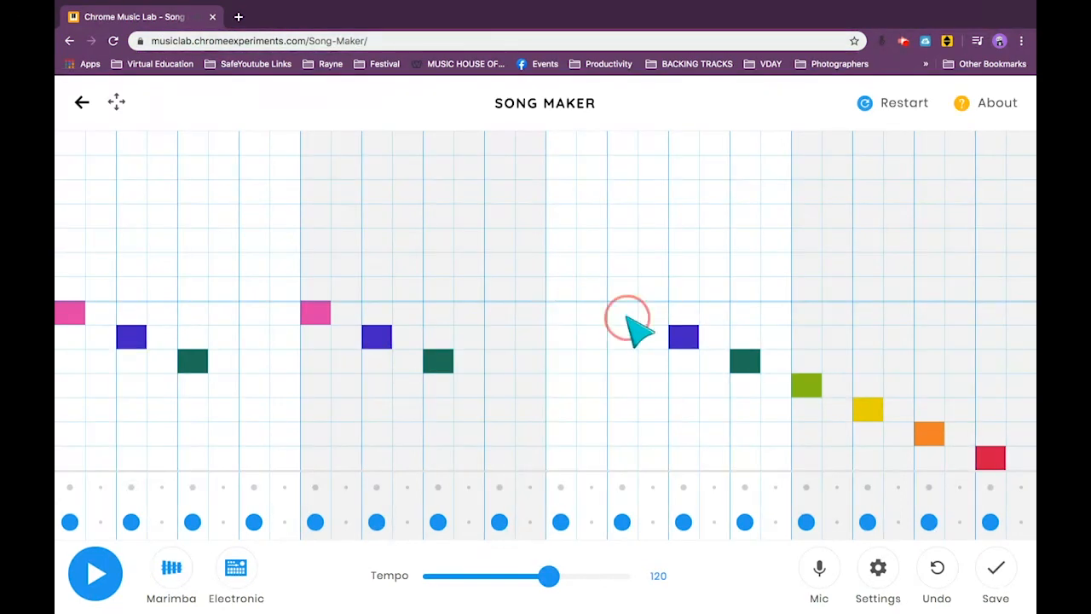
left_click(733, 358)
left_click(935, 435)
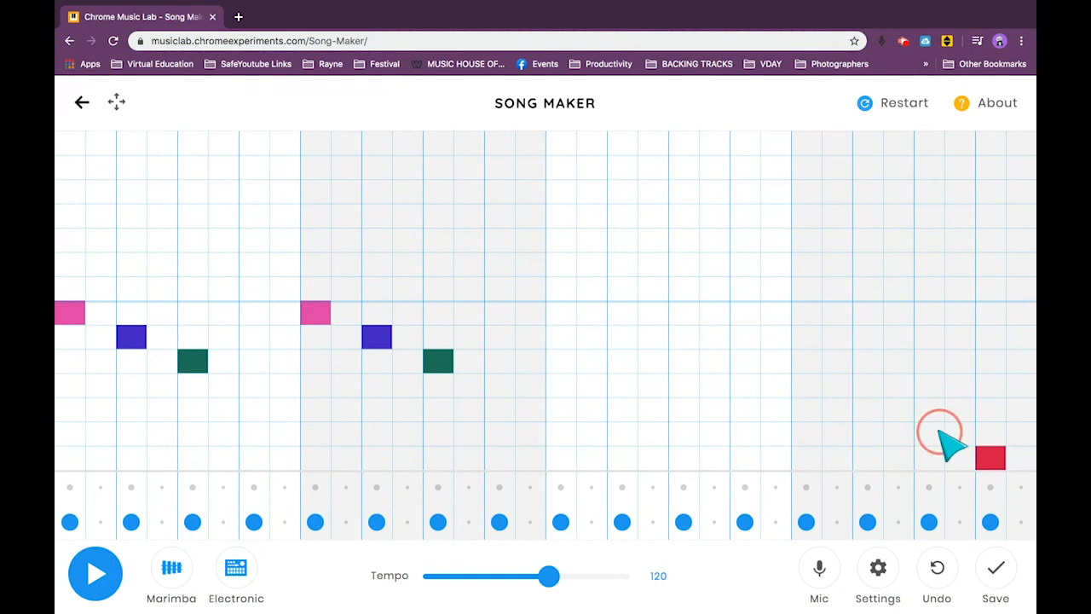
left_click(993, 460)
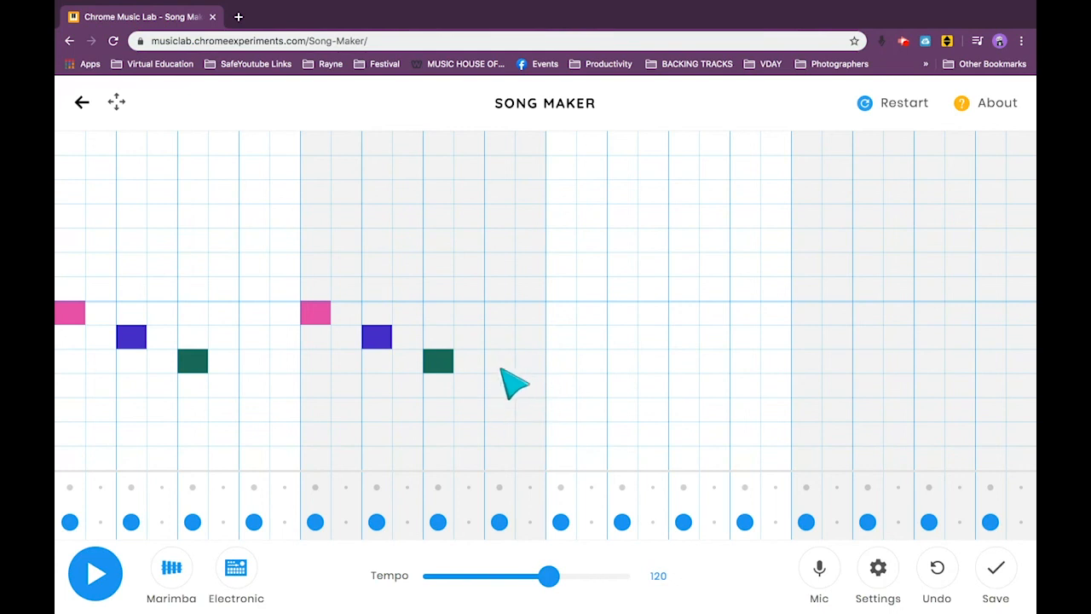
Fill bar three with four dark green and four blue half-beat notes, repeat the three-note descending motif in bar four, and play the tune.
left_click_drag(566, 361, 757, 338)
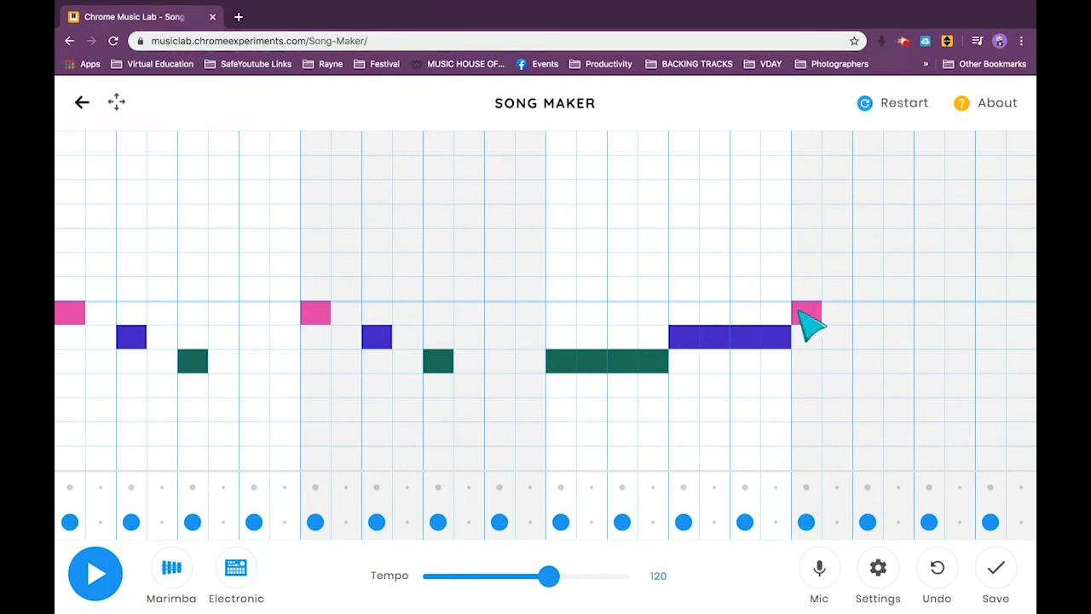
left_click(865, 340)
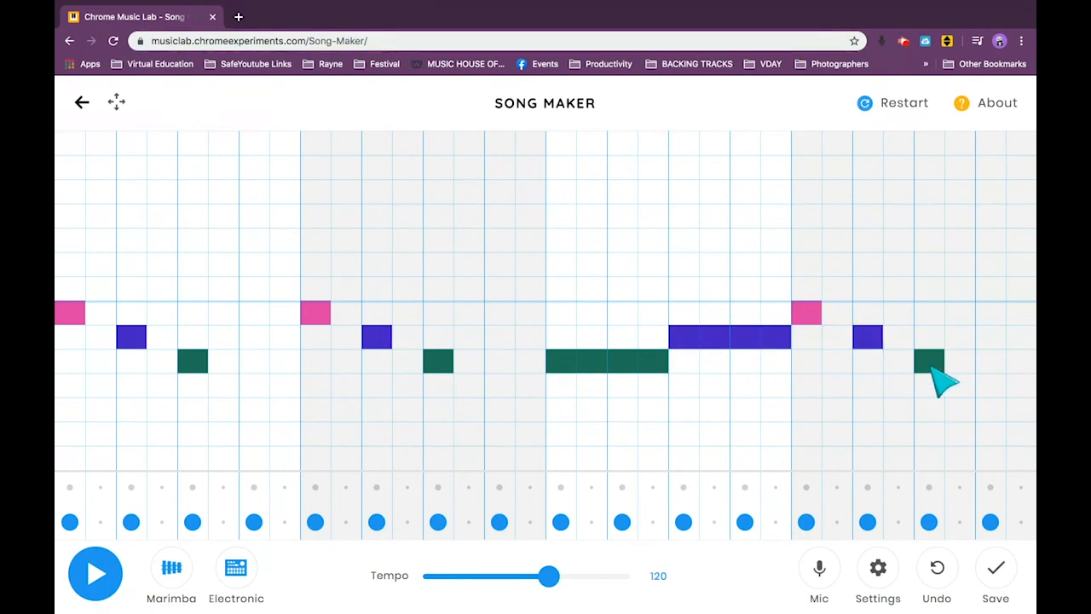
left_click(103, 575)
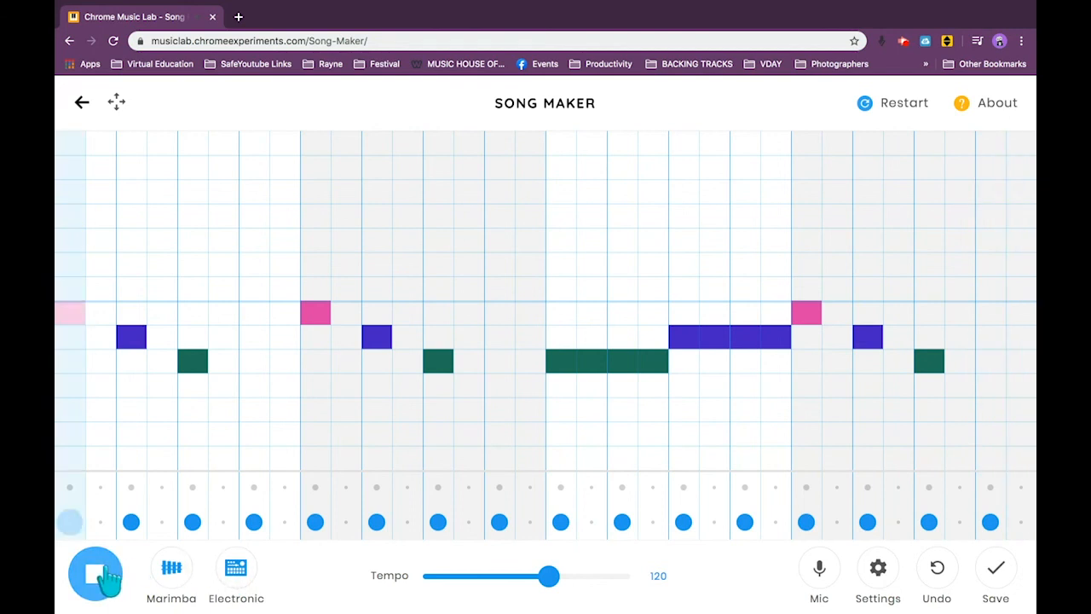
left_click(105, 573)
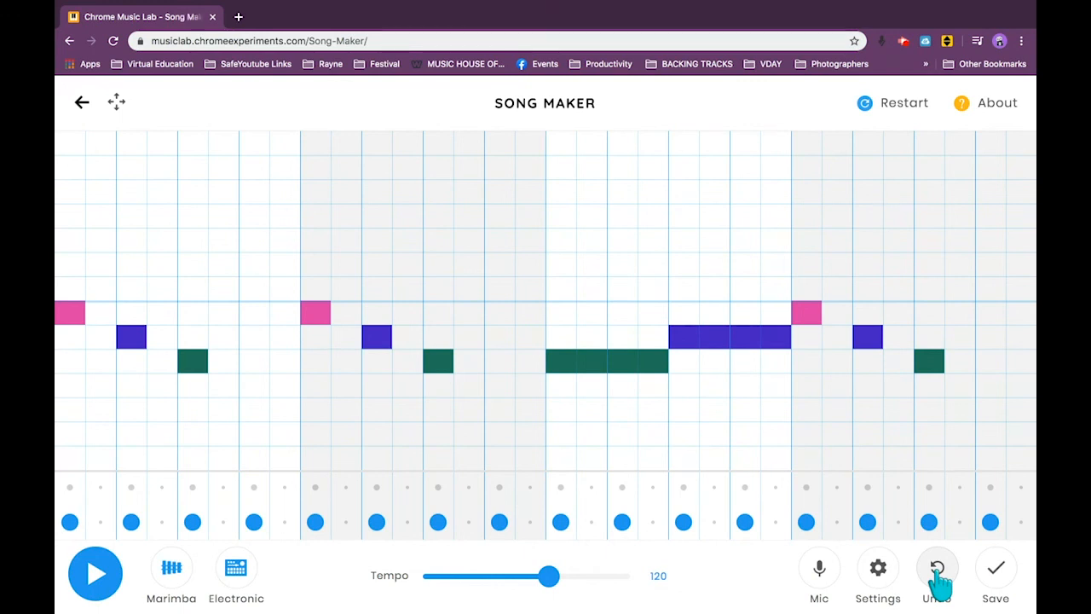
Restart with an empty song, stack low red, yellow, dark green and upper red notes on the first beat, and play the chord.
left_click(901, 107)
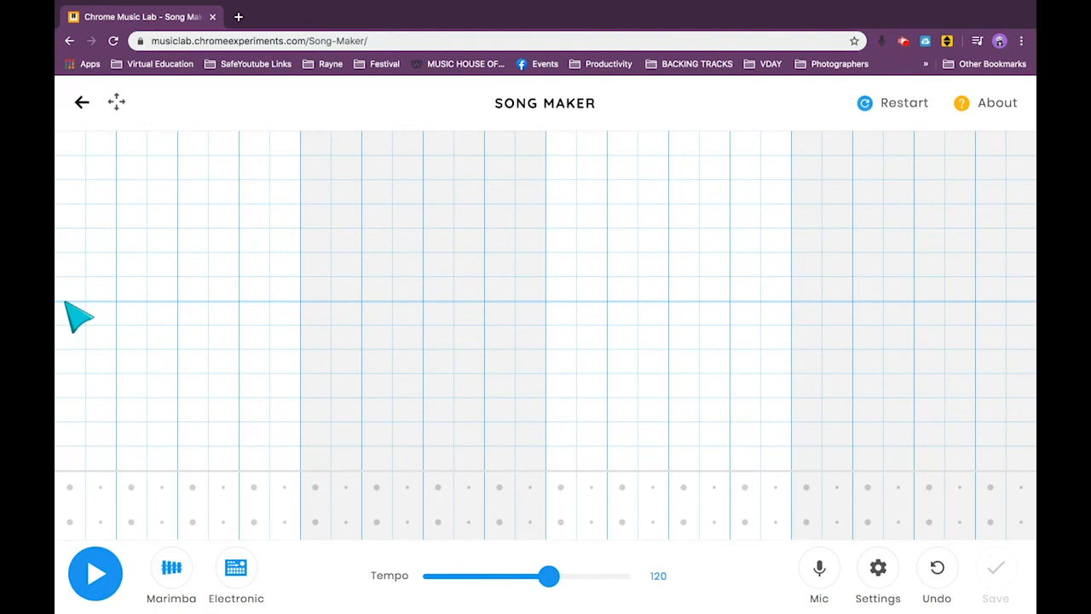
left_click(68, 409)
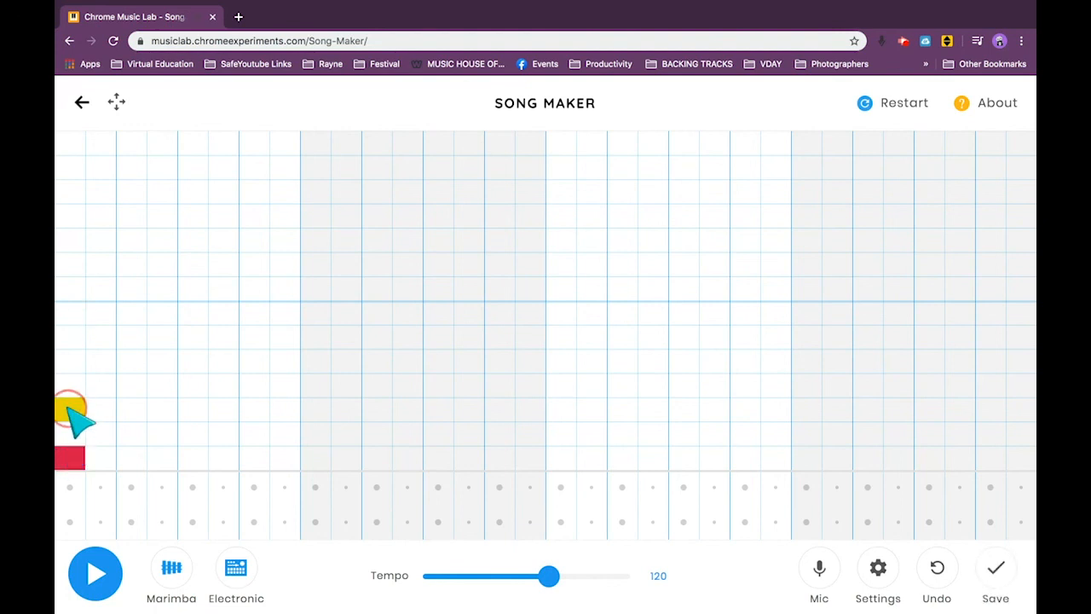
left_click(70, 288)
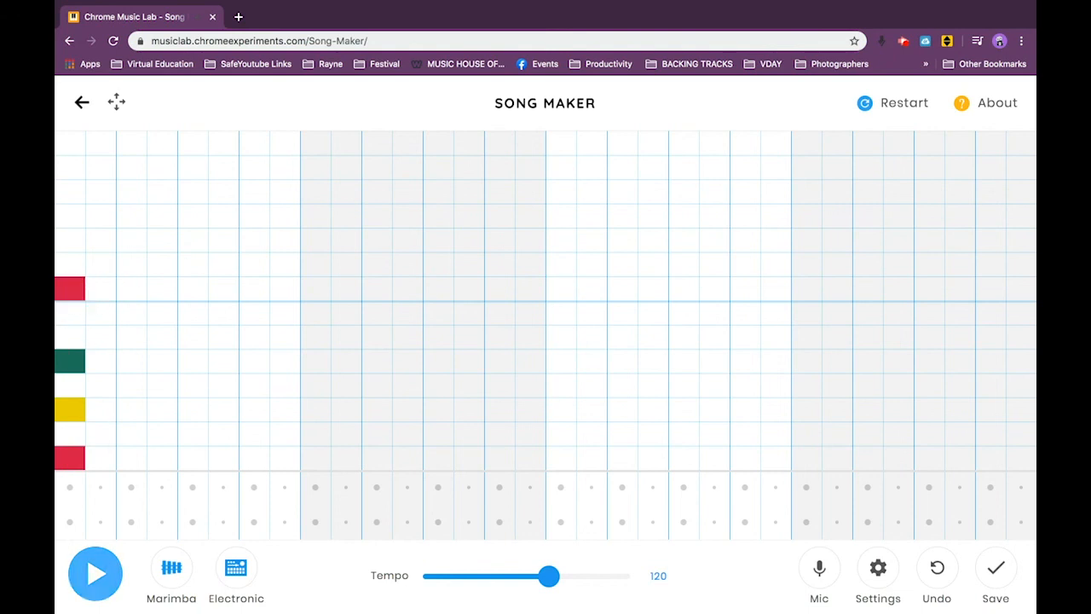
left_click(95, 571)
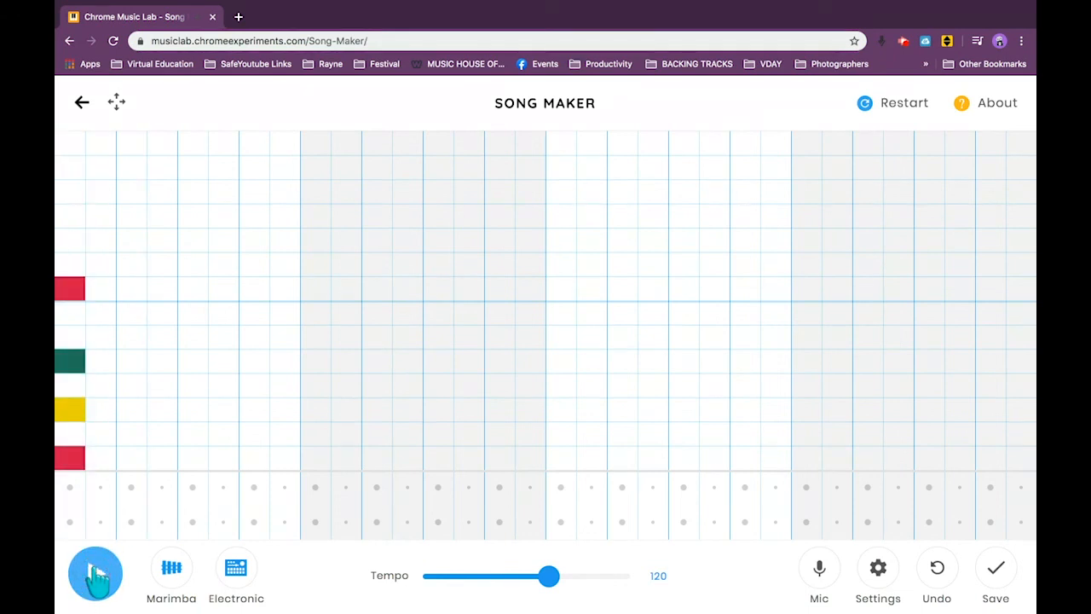
left_click(96, 576)
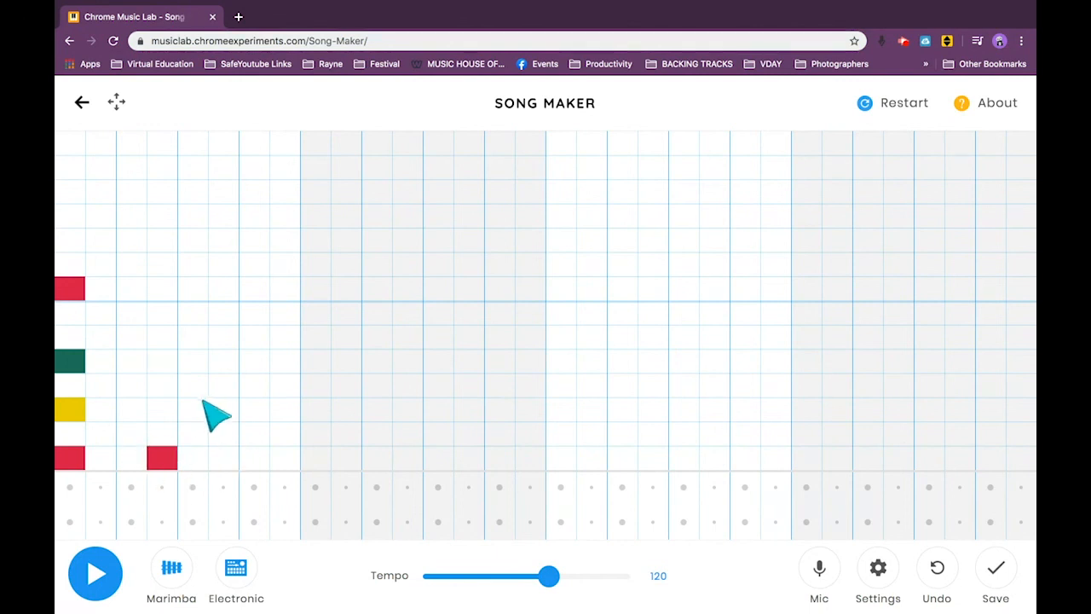
Clear the chord, scatter 13 notes at varied pitches on and off the beats from bar one to early bar four, and play them.
left_click(194, 407)
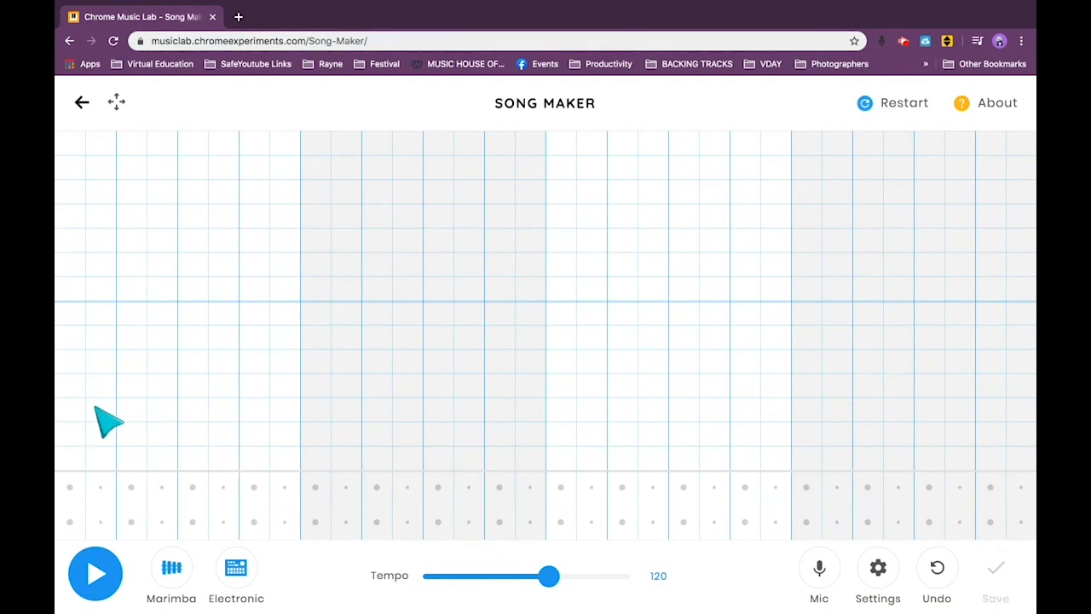
left_click(101, 409)
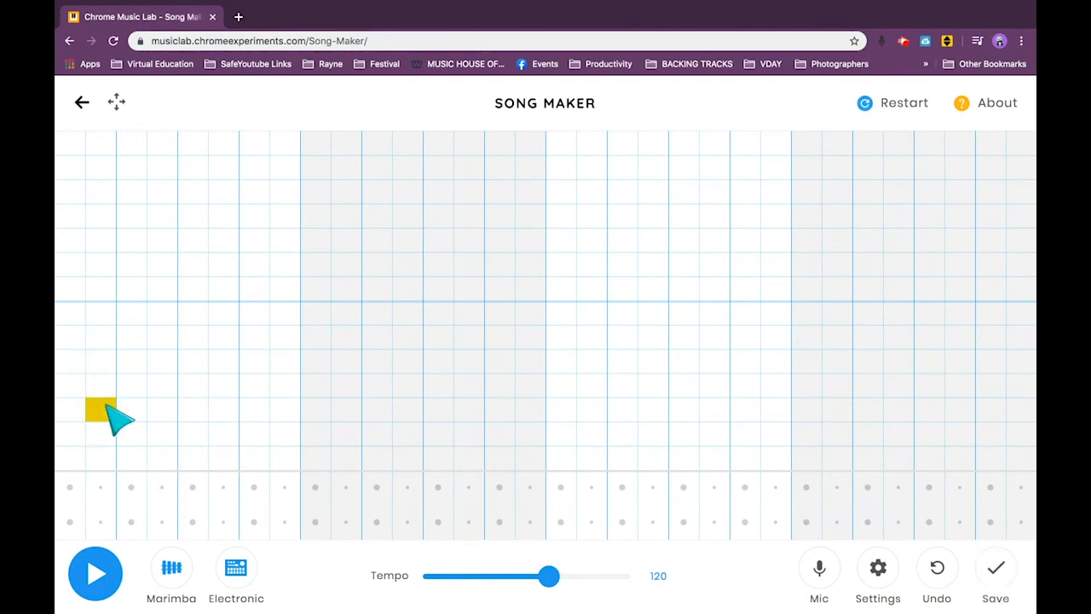
left_click(193, 361)
left_click(346, 288)
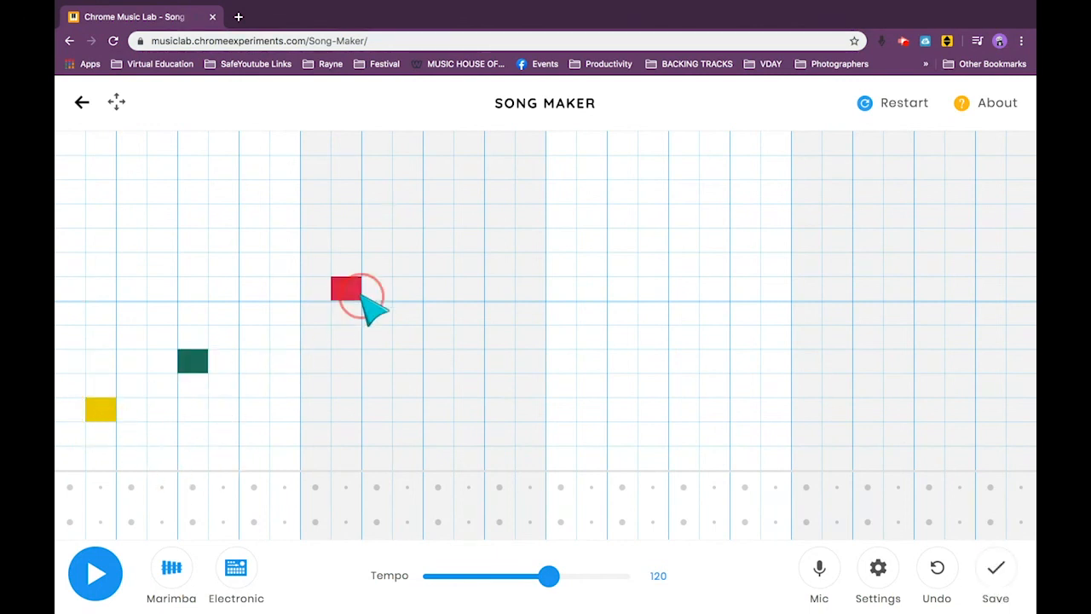
left_click(260, 312)
left_click(526, 433)
left_click(610, 244)
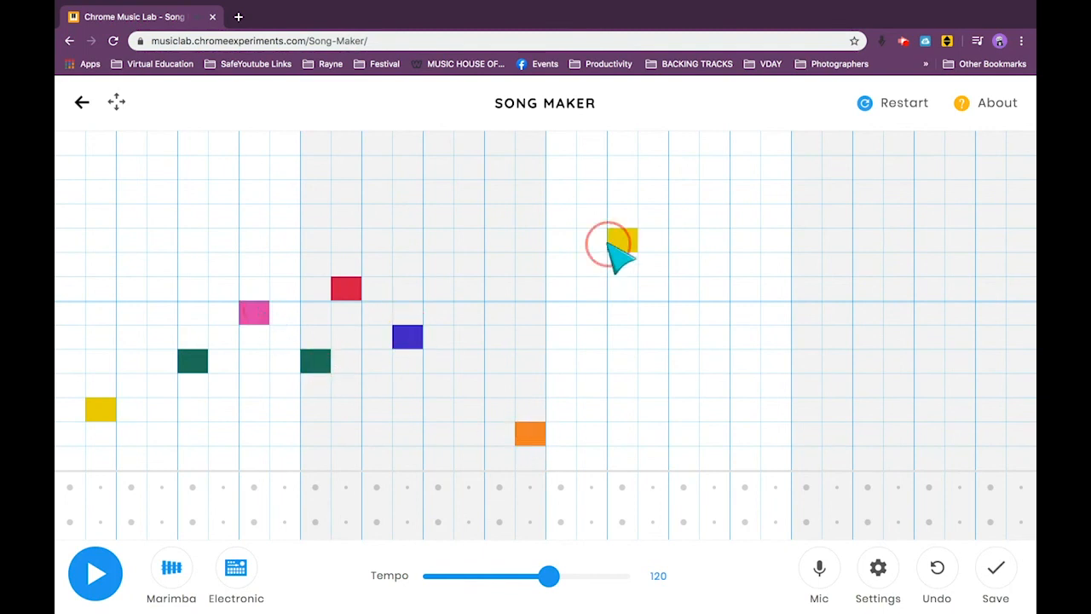
left_click(682, 366)
left_click(745, 288)
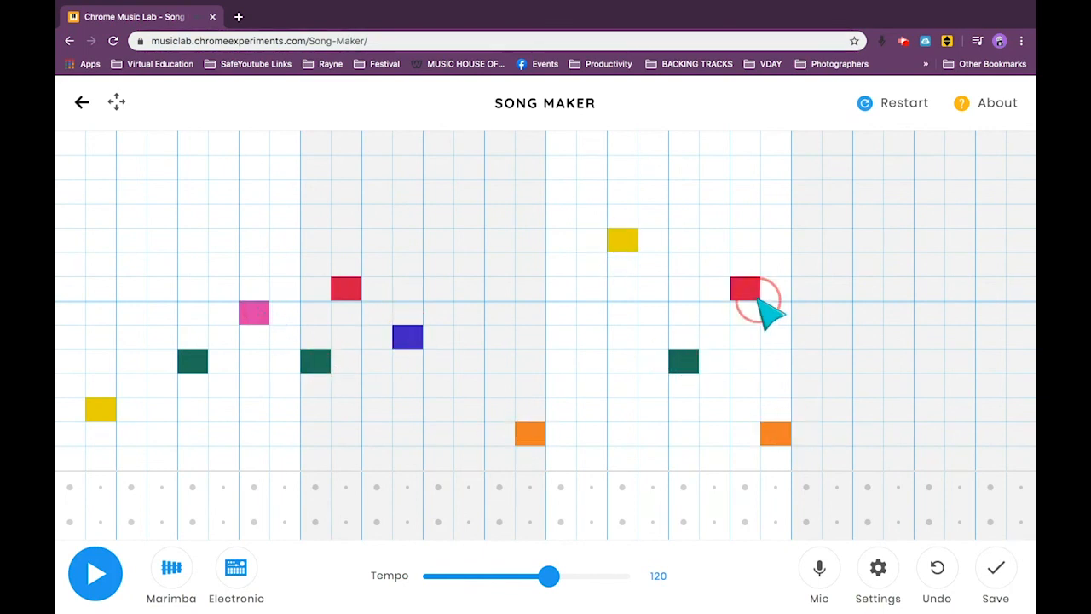
left_click(767, 339)
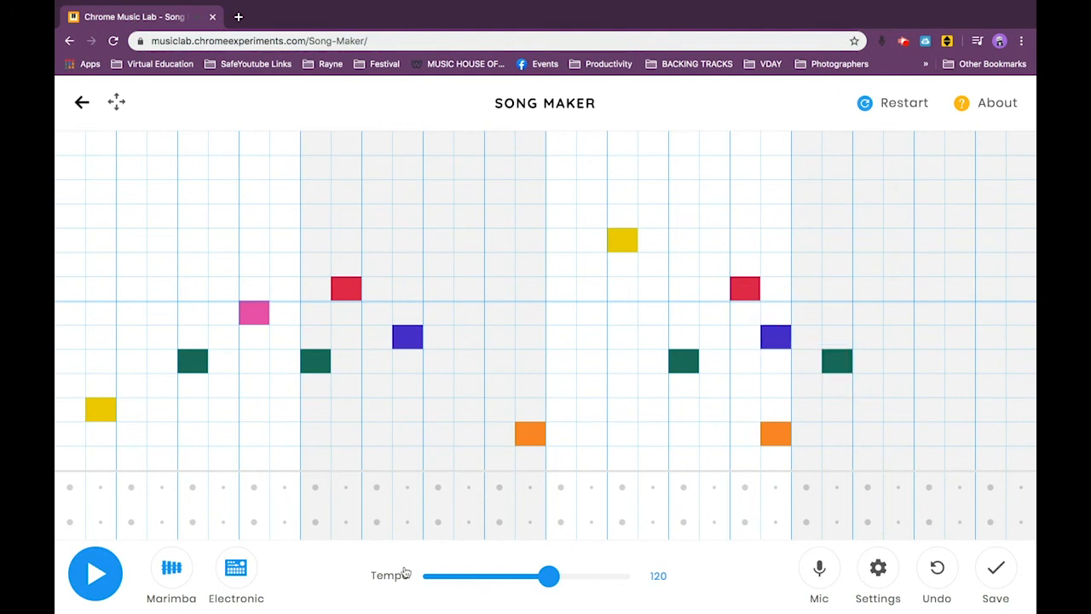
left_click(89, 576)
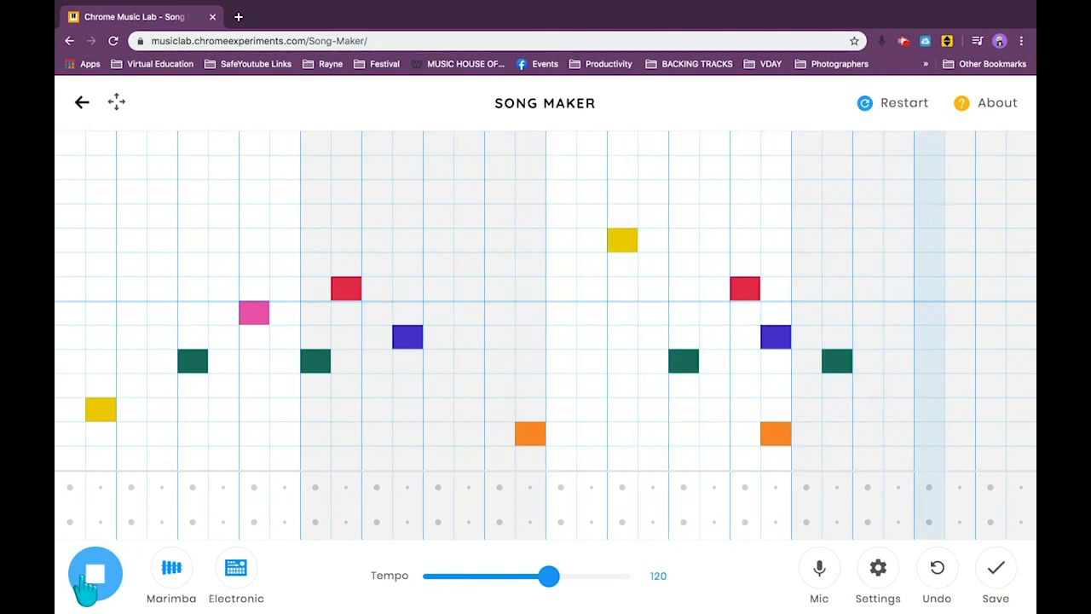
Add harmony notes in bars one and two: yellow under dark green, dark green under pink, and light green under blue and above orange.
left_click(203, 458)
left_click(207, 458)
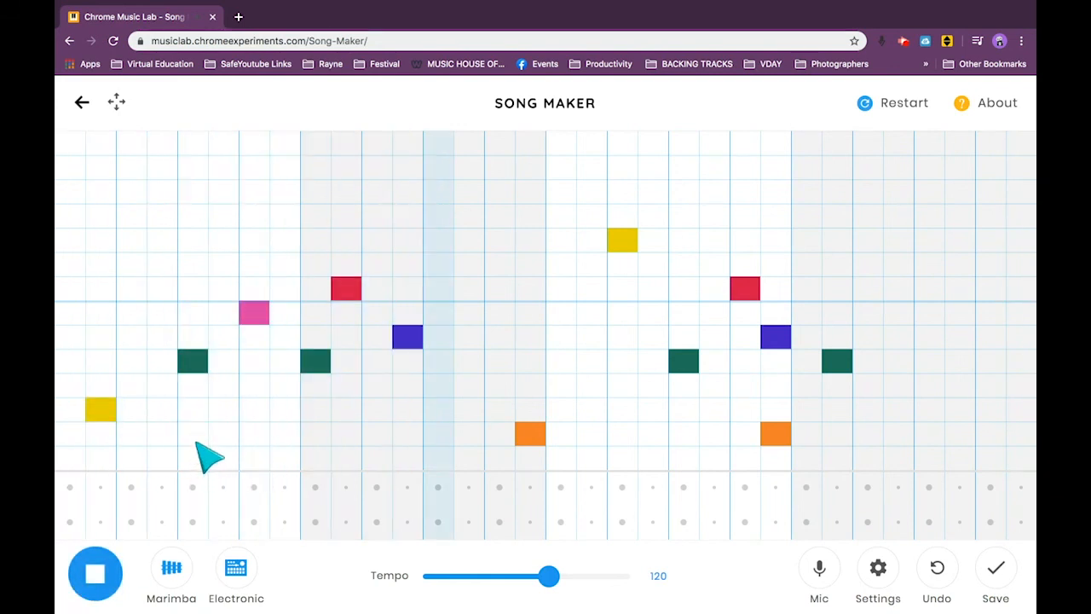
left_click(195, 408)
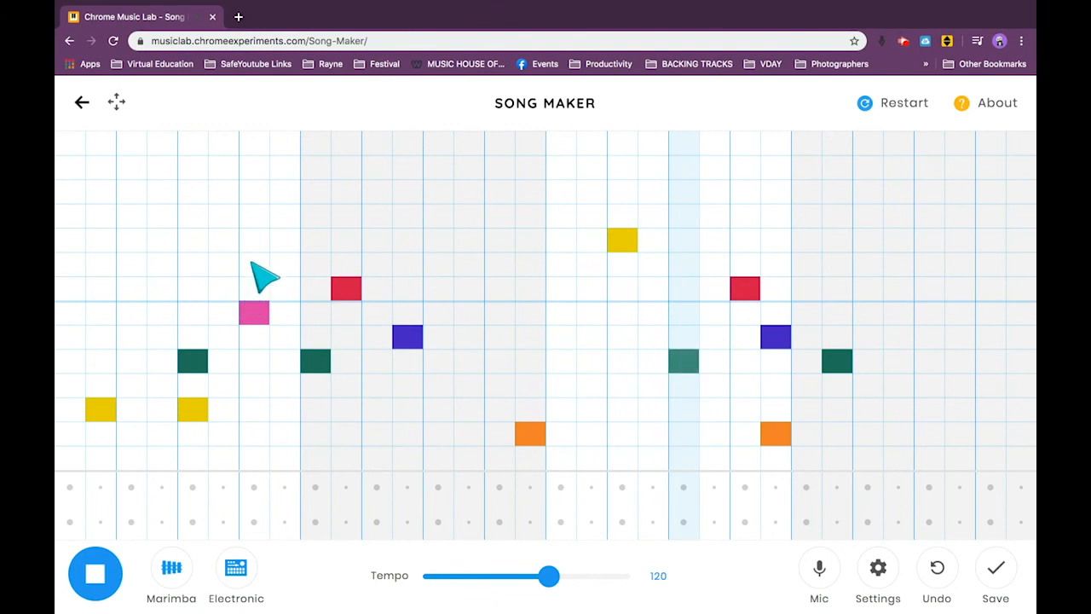
left_click(255, 360)
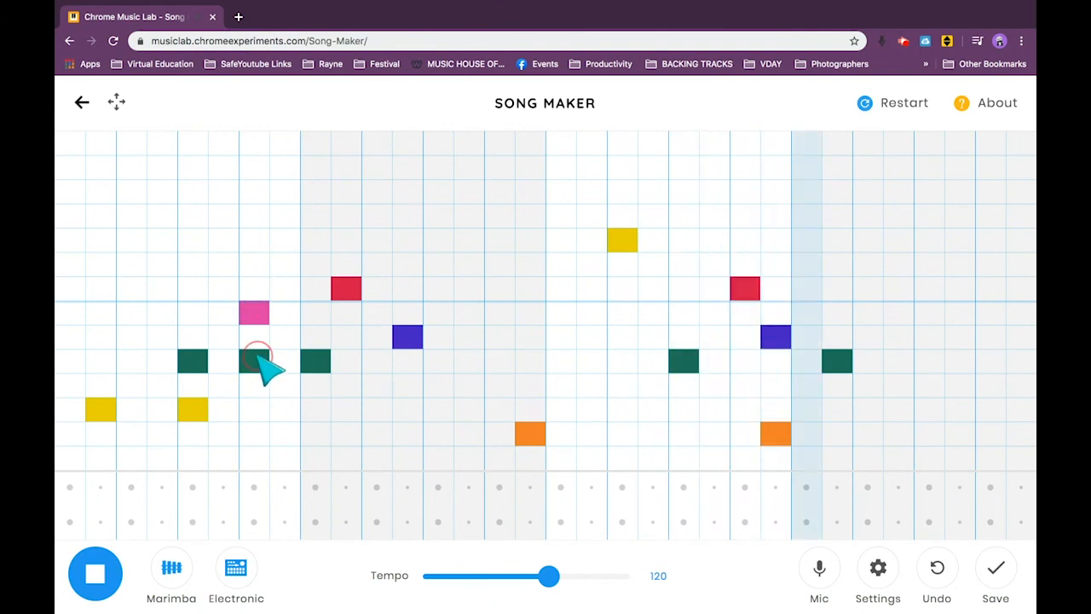
left_click(410, 385)
left_click(533, 385)
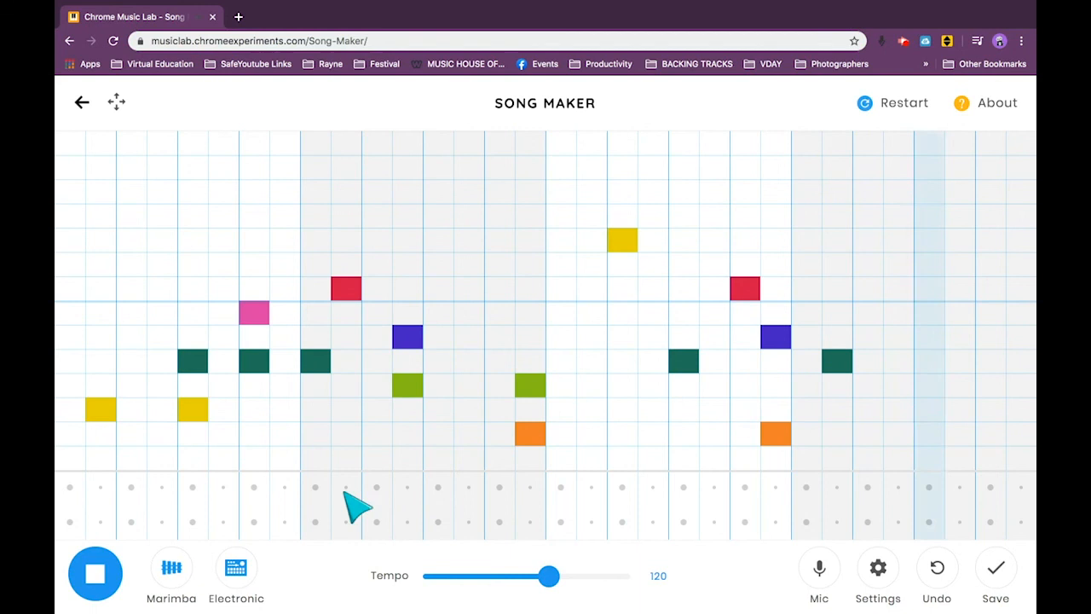
Add low red notes below bar one's first yellow and bar two's red, plus low yellow notes on bar three's second and bar four's last beats.
left_click(100, 457)
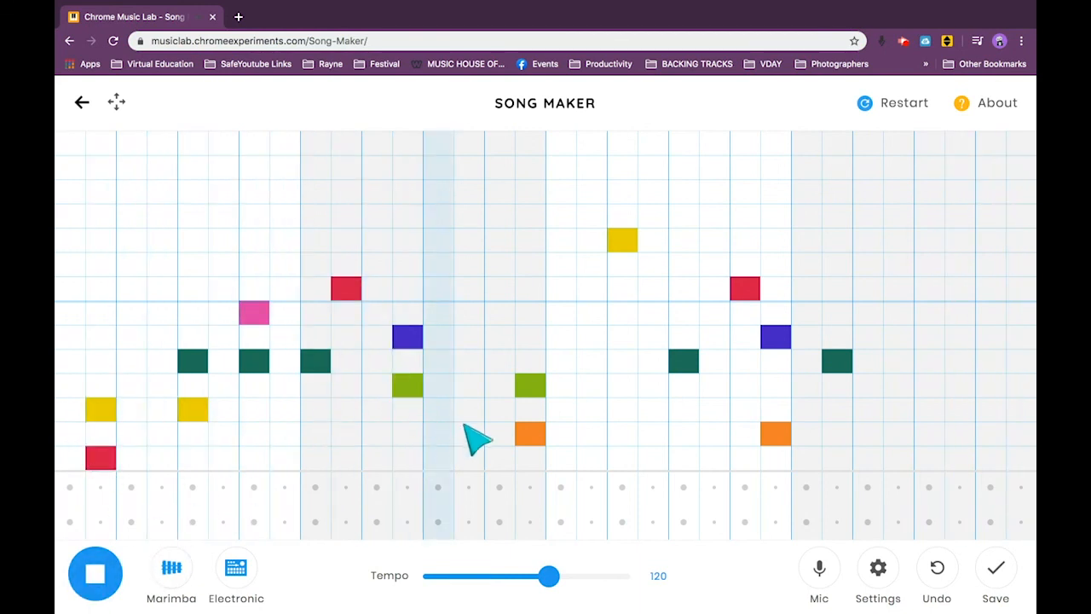
left_click(346, 457)
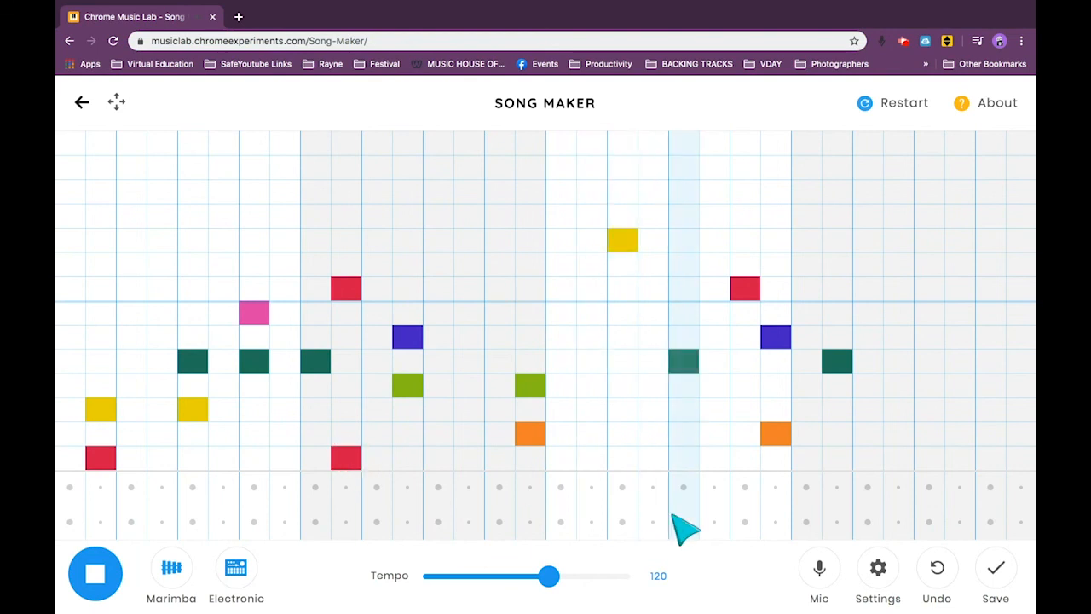
left_click(622, 434)
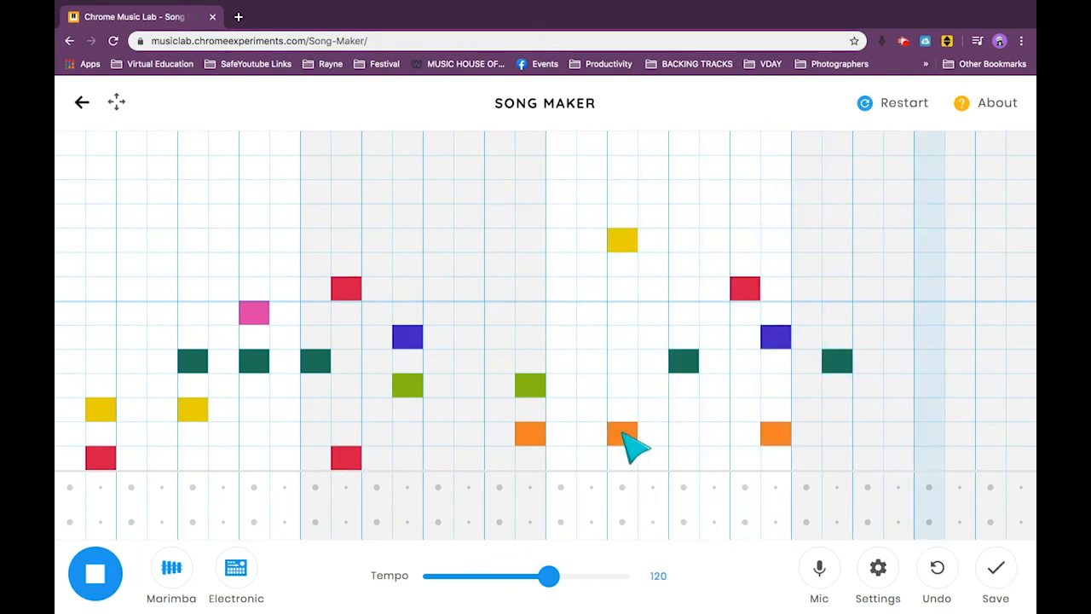
left_click(623, 433)
left_click(626, 406)
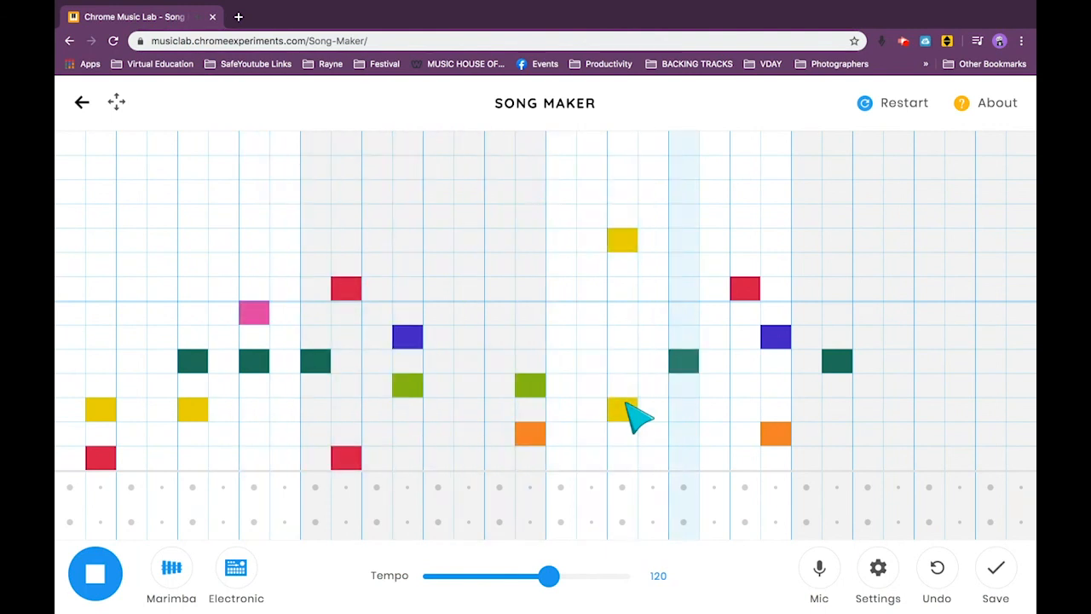
left_click(988, 412)
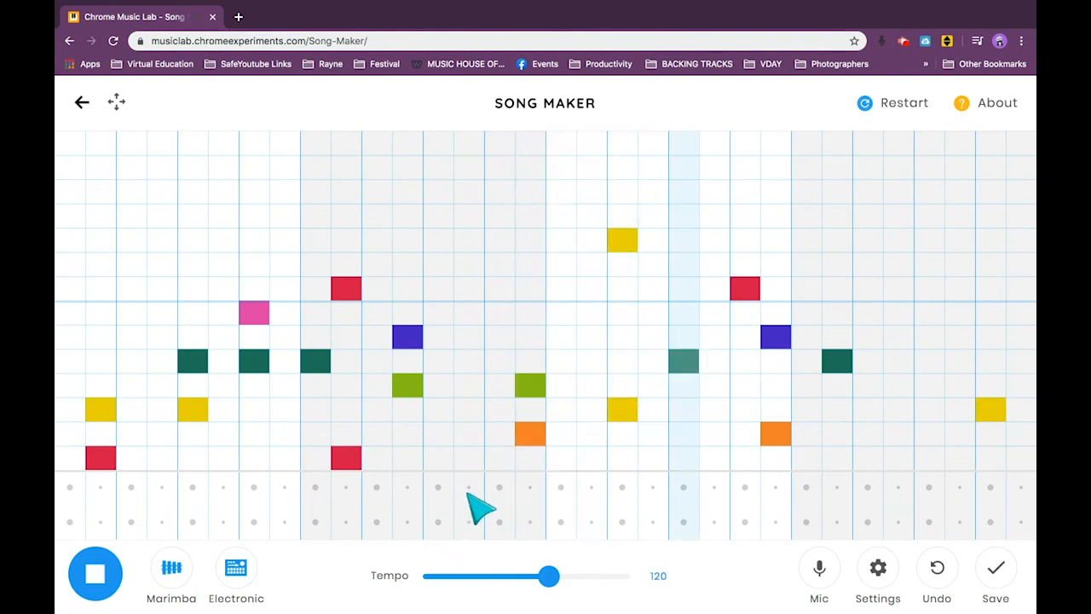
left_click(81, 578)
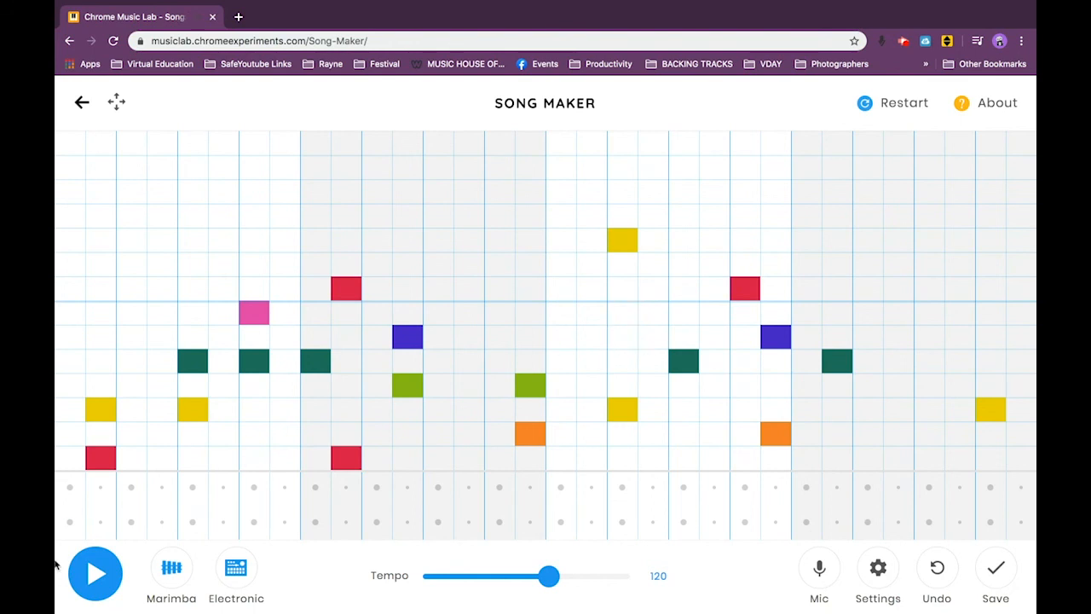
Play the melody with the Piano, Strings, Woodwind and Synth sounds, return the instrument to Strings, and stop playback.
left_click(175, 573)
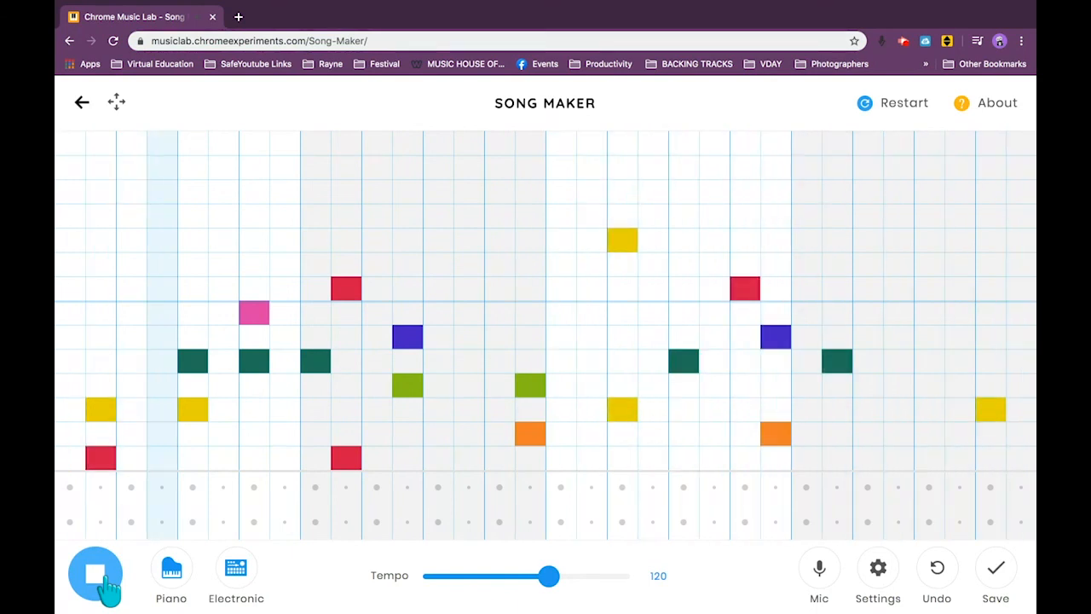
left_click(107, 586)
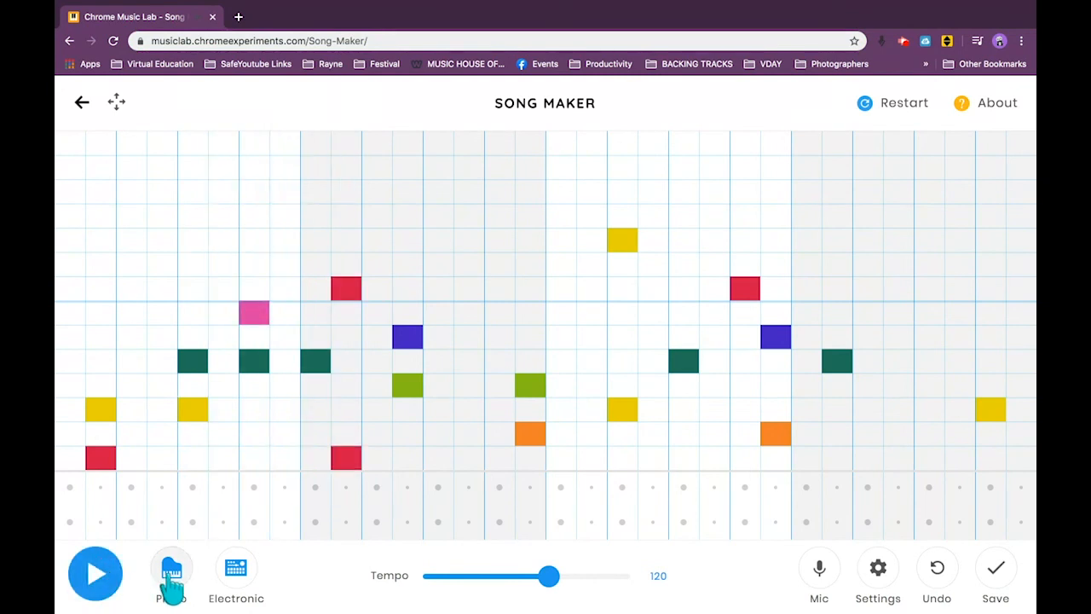
left_click(94, 575)
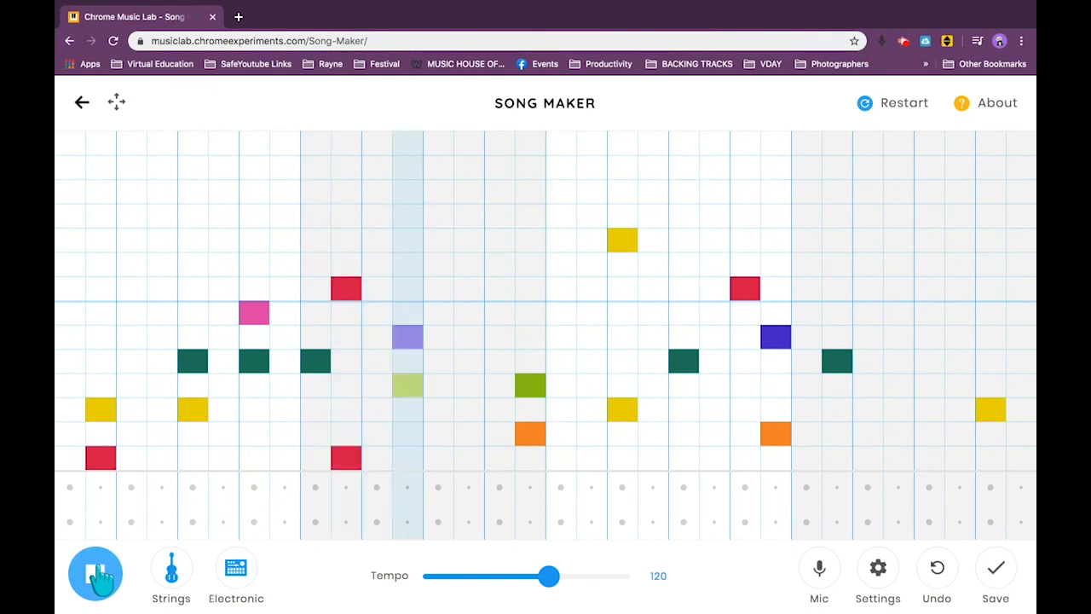
left_click(179, 587)
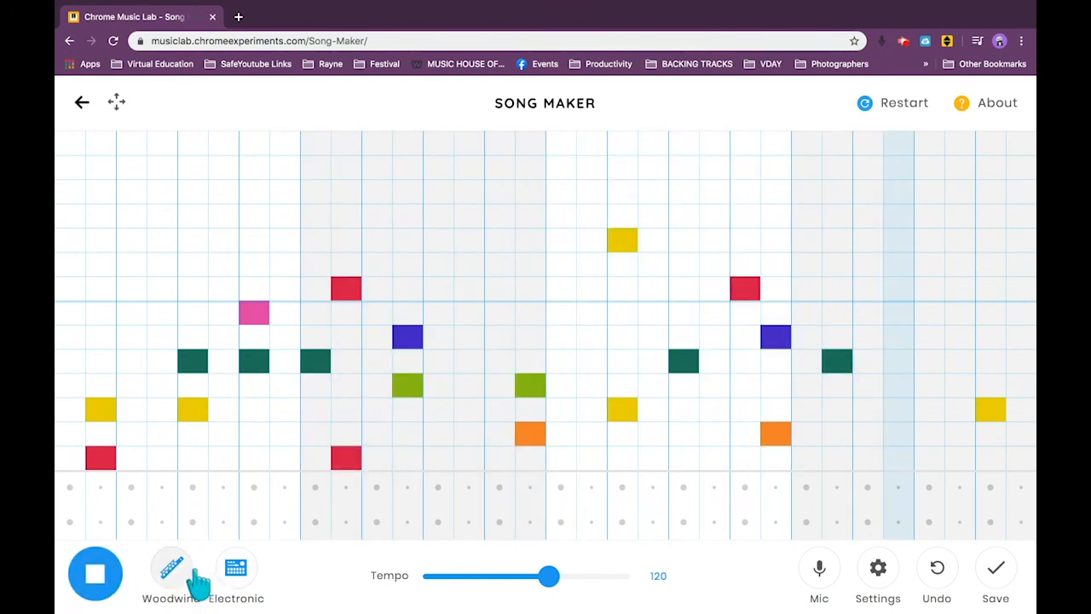
left_click(192, 589)
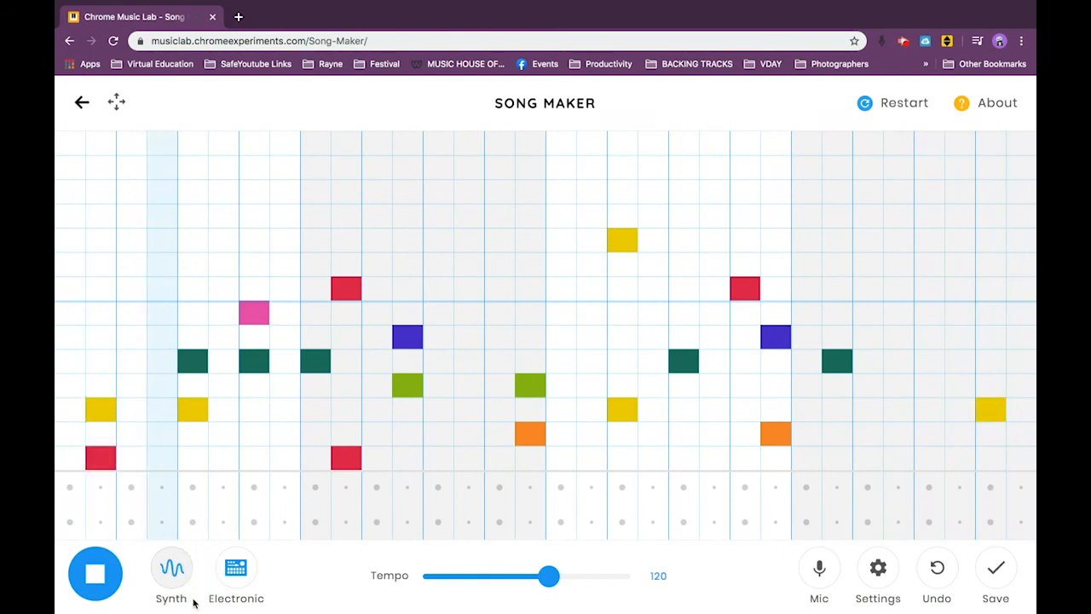
left_click(189, 592)
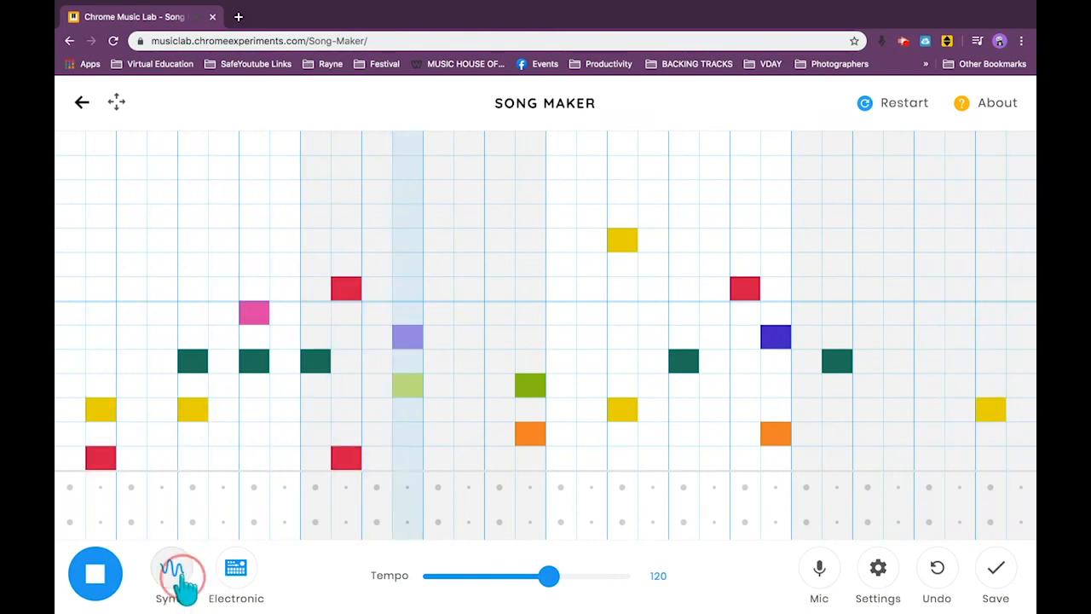
left_click(175, 578)
left_click(175, 572)
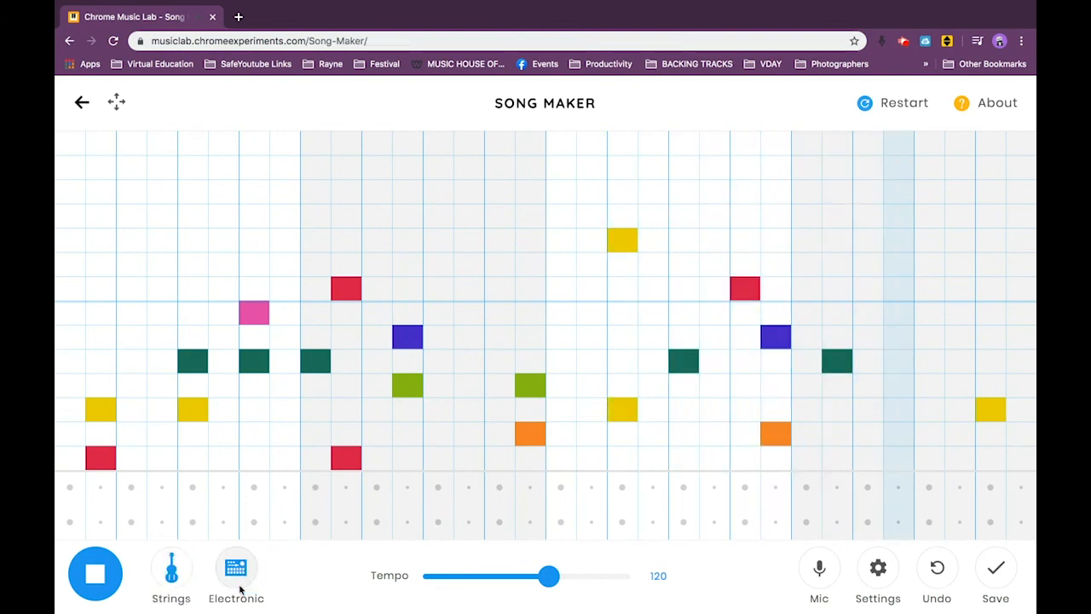
left_click(95, 576)
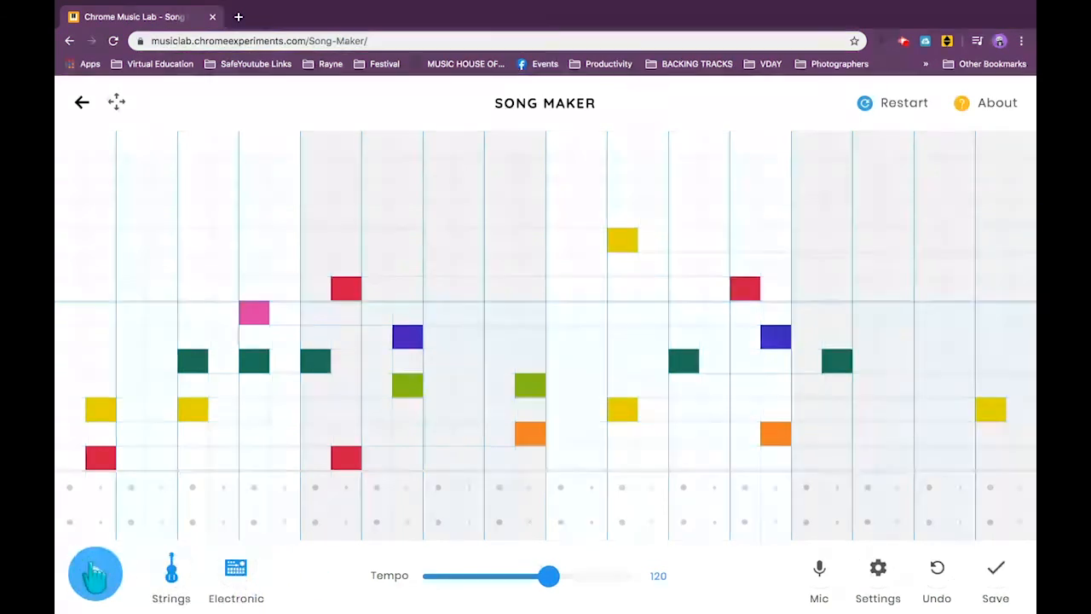
left_click(94, 578)
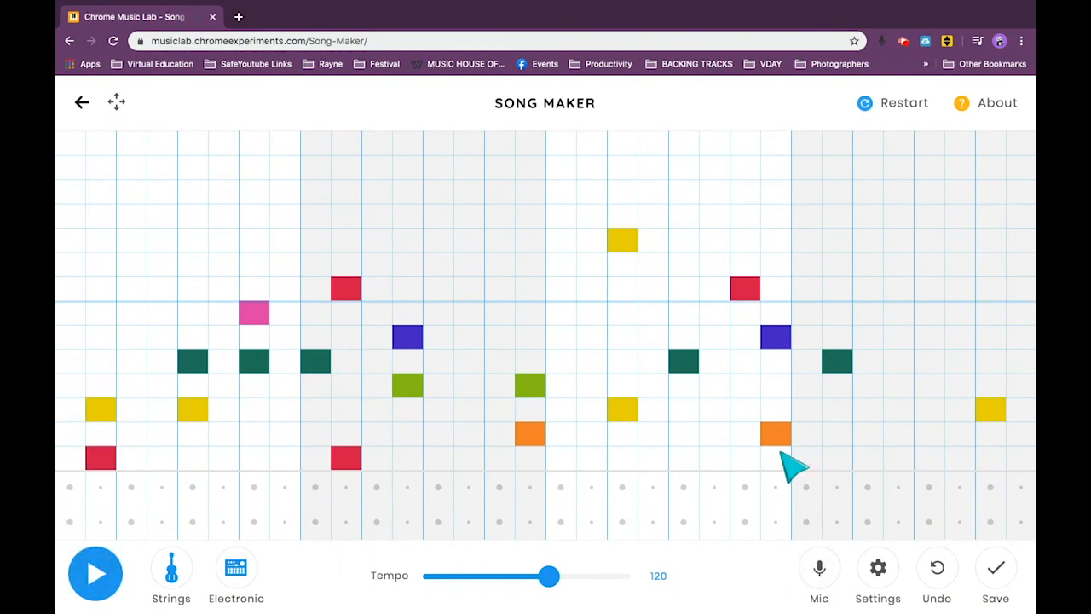
Add percussion in bars one and two: circles on beats one and four, triangles half a beat after two and on four; play it.
left_click(70, 521)
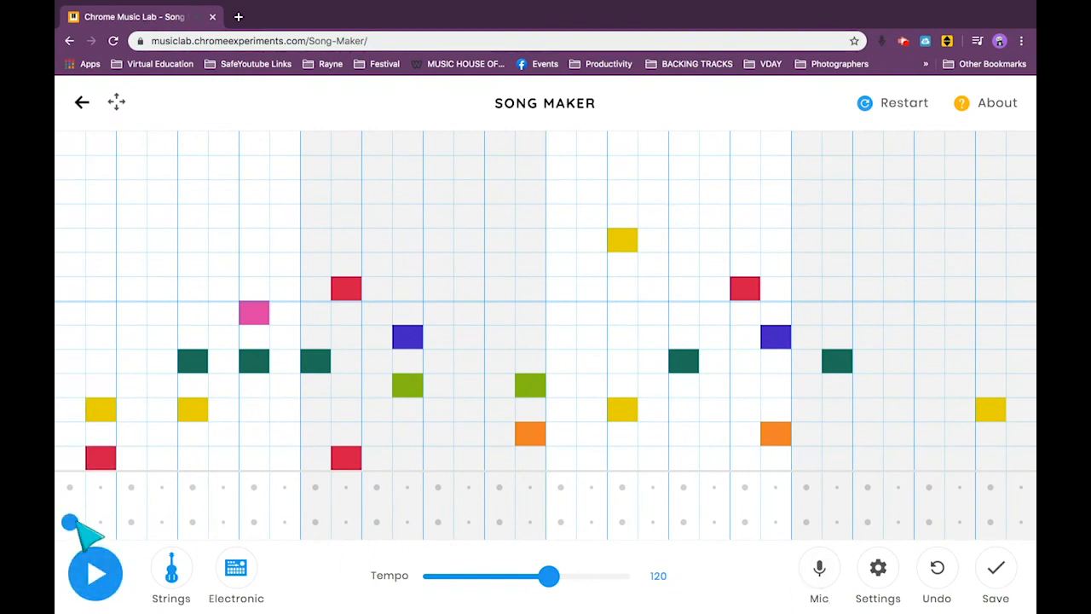
left_click(162, 486)
left_click(254, 521)
left_click(254, 487)
left_click(315, 521)
left_click(408, 487)
left_click(499, 521)
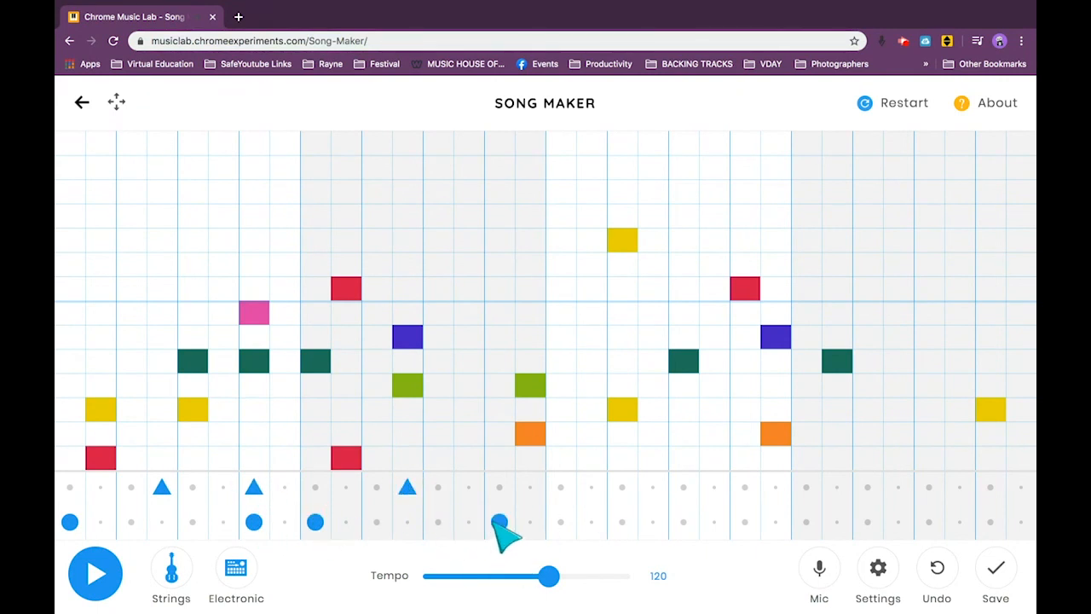
left_click(500, 487)
left_click(92, 576)
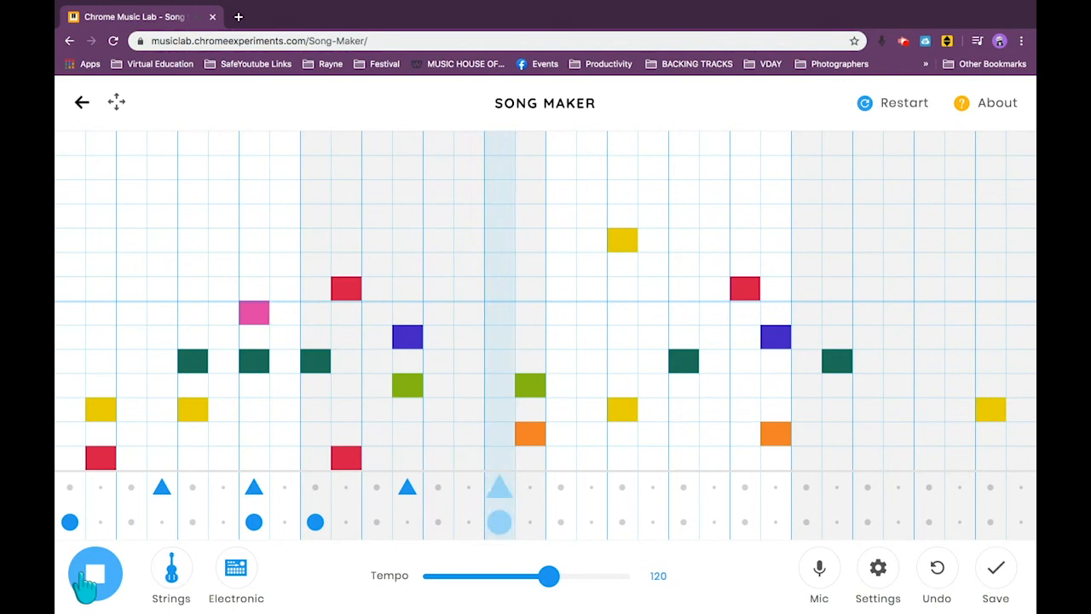
left_click(89, 577)
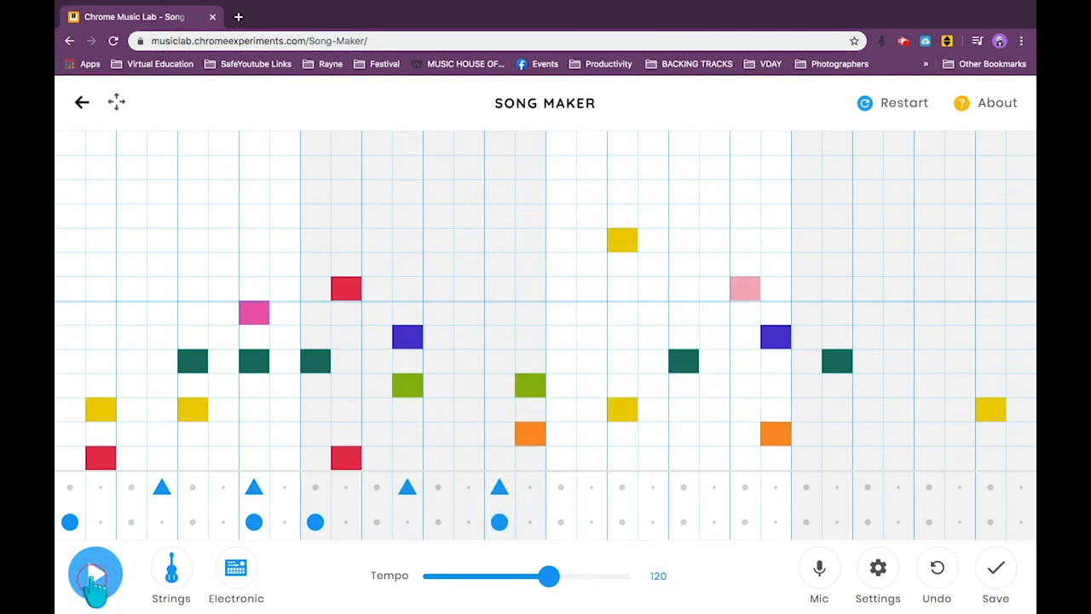
Move the paired triangle and circle on beat four half a beat earlier in bars one and two, and play the song.
left_click(468, 487)
left_click(468, 522)
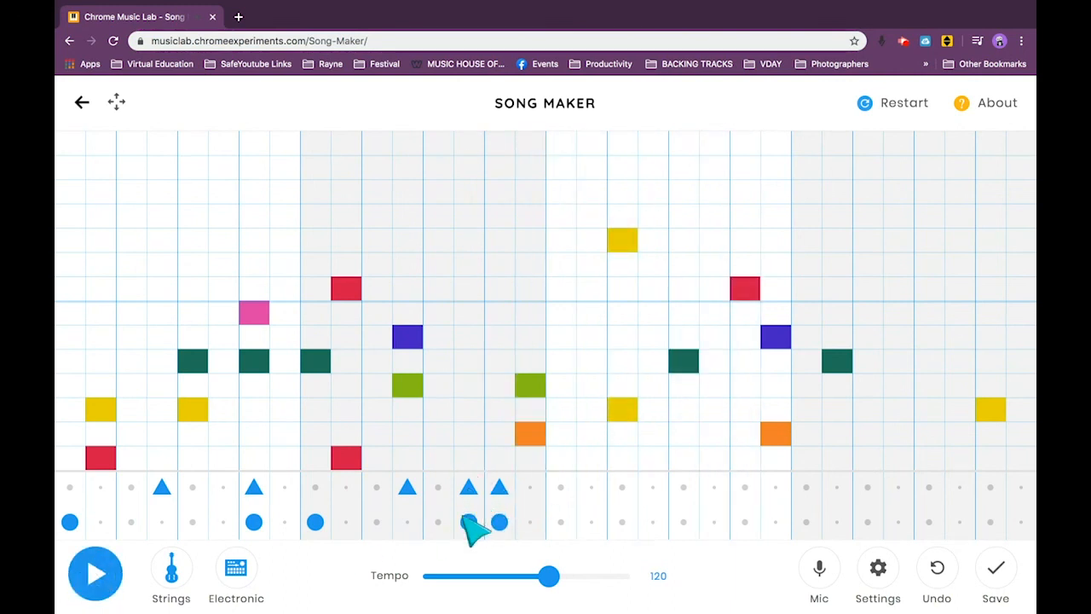
left_click(499, 521)
left_click(499, 486)
left_click(254, 487)
left_click(254, 522)
left_click(223, 486)
left_click(223, 521)
left_click(101, 574)
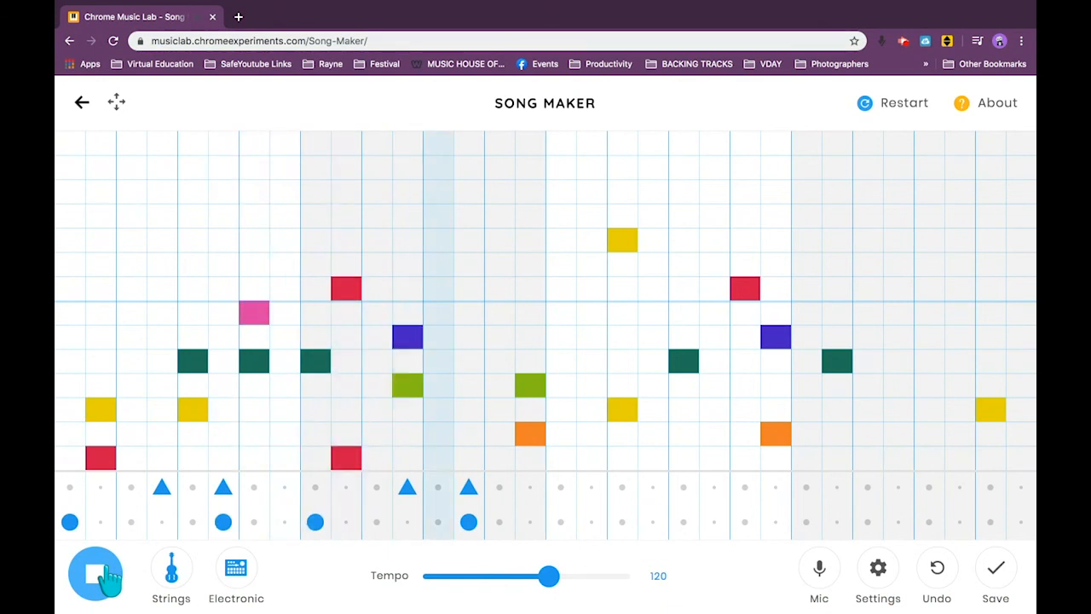
left_click(106, 576)
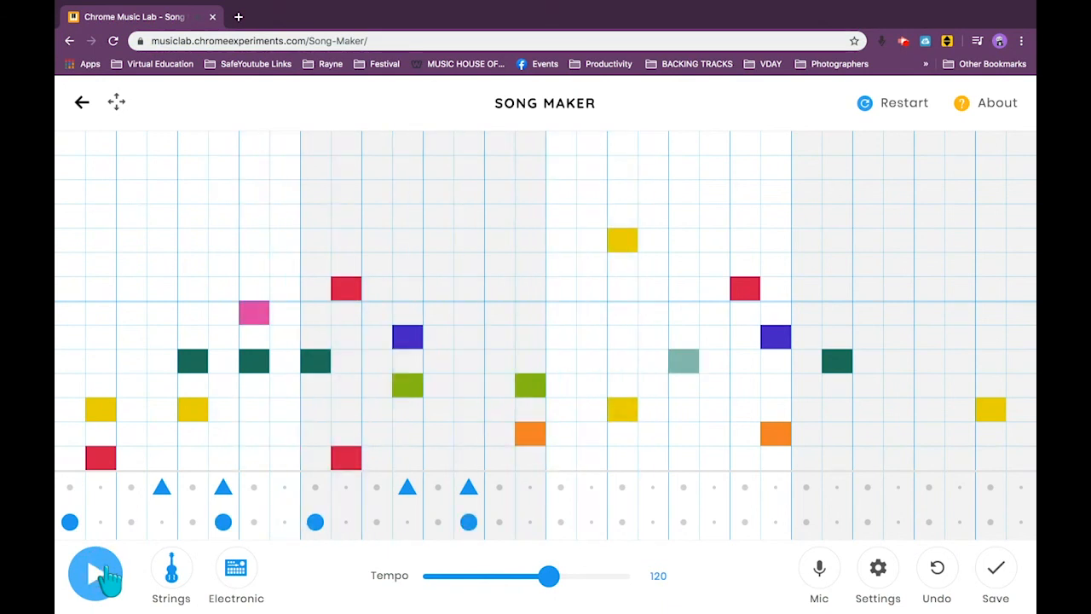
Play the song with different percussion sounds, including Kit and Conga, return the percussion to Electronic, and stop playback.
left_click(229, 578)
left_click(101, 578)
left_click(235, 581)
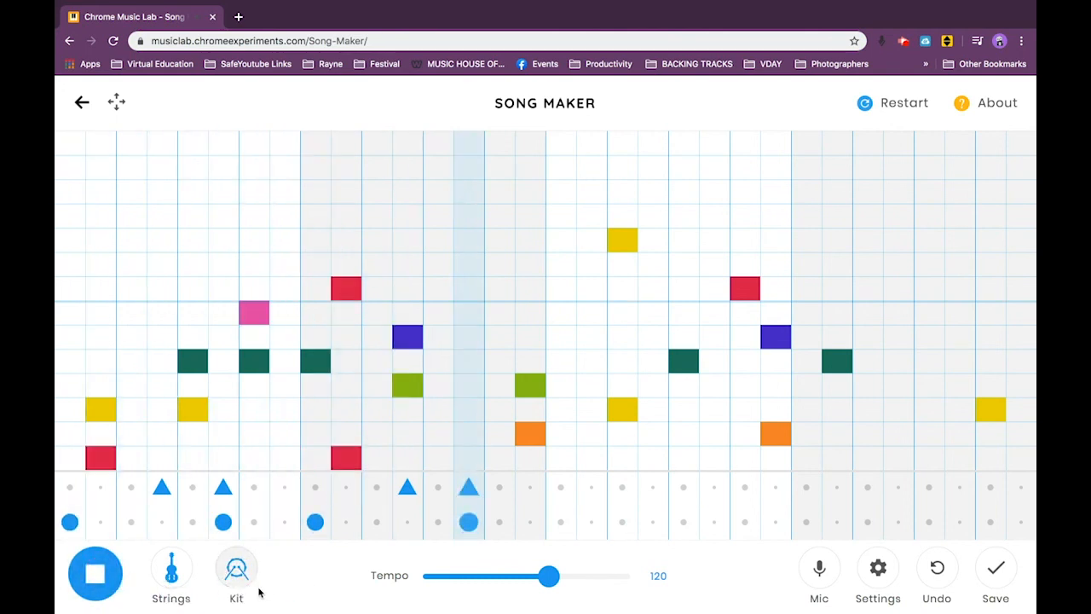
left_click(101, 588)
left_click(234, 573)
left_click(91, 576)
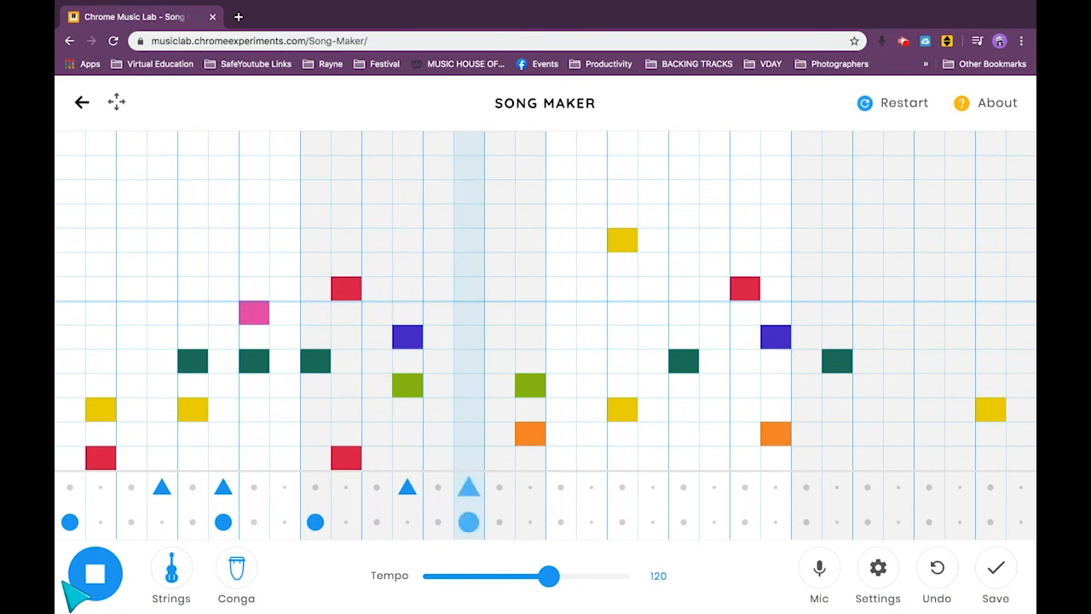
left_click(233, 580)
left_click(95, 583)
Save the song and copy its share link.
mouse_move(584, 597)
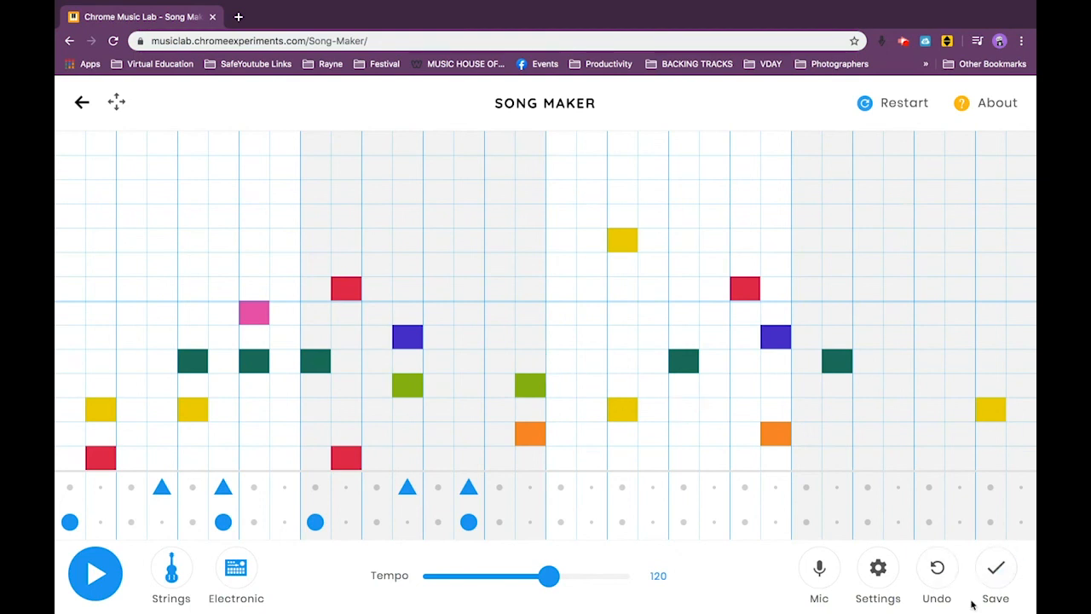
left_click(995, 576)
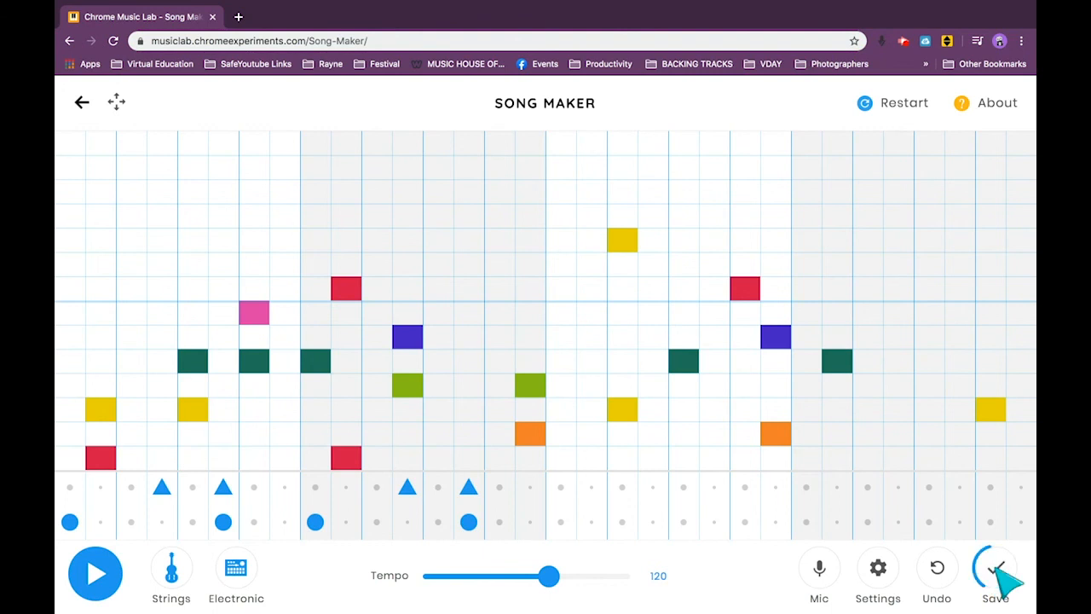
left_click(537, 358)
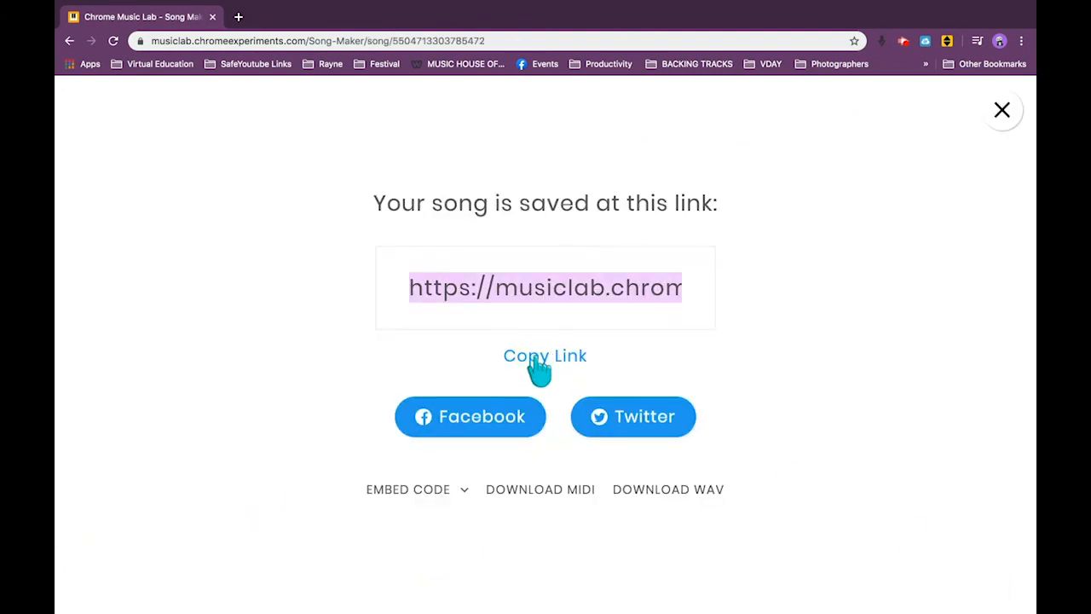